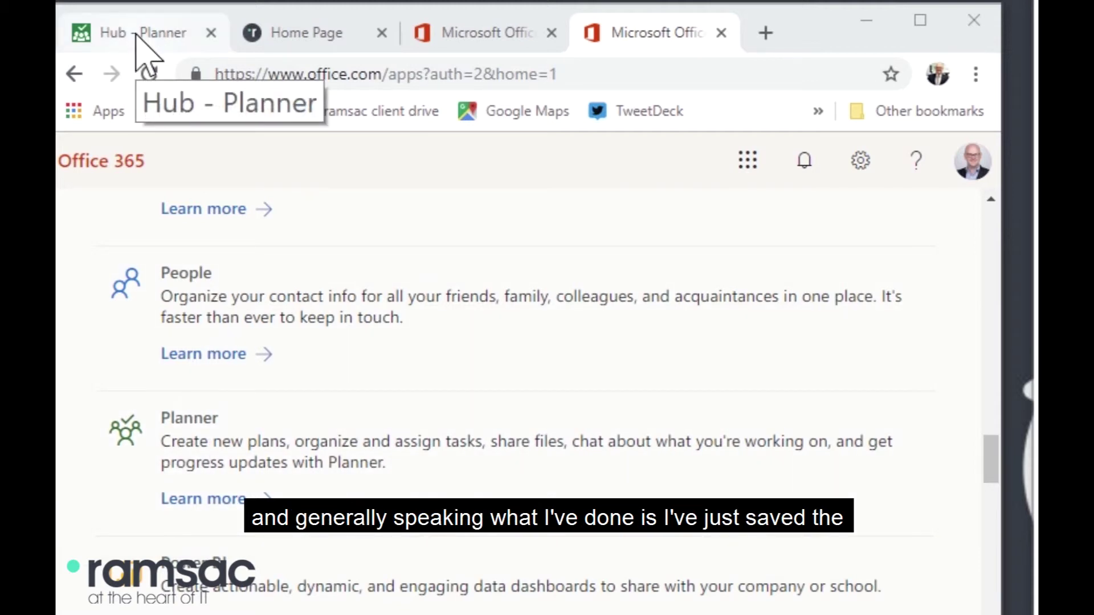
Switch to the Planner hub and create a private plan named "Example Office Move Plan"
left_click(146, 51)
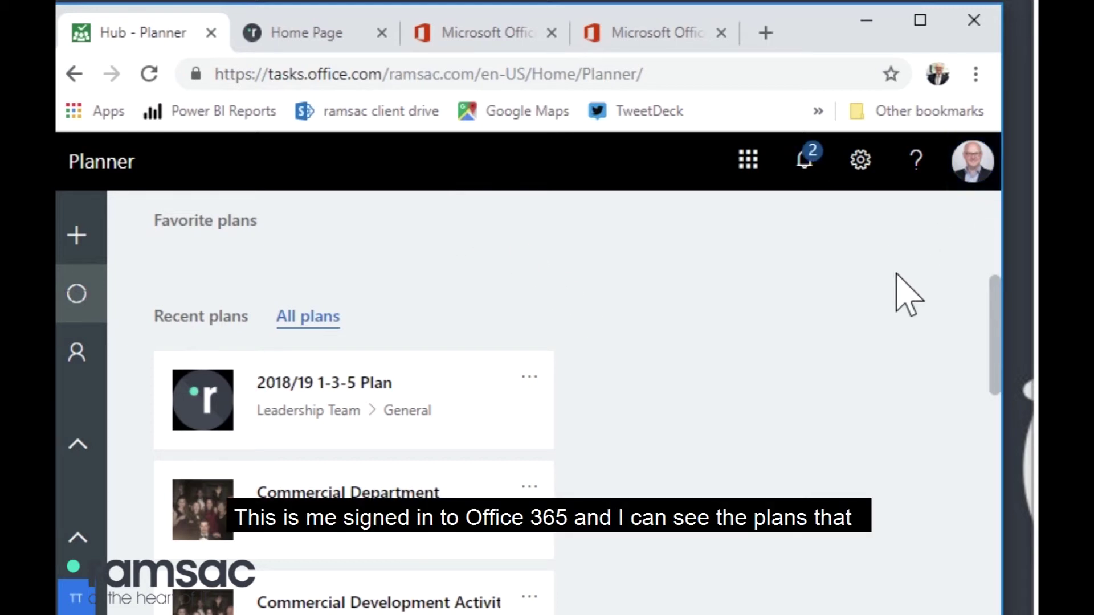
scroll(391, 459, "down", 2)
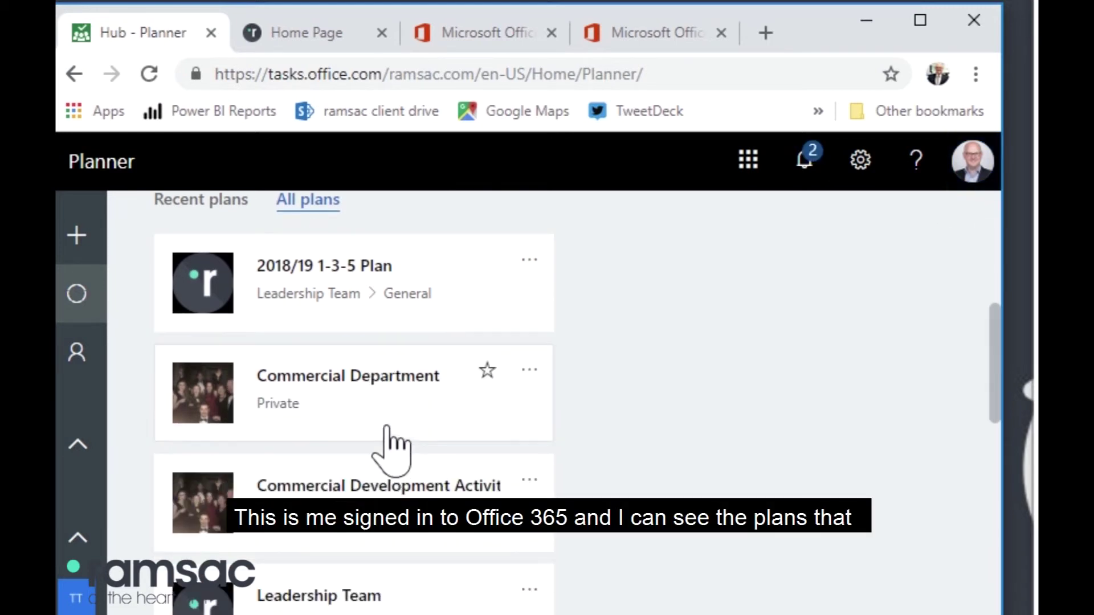
scroll(391, 452, "up", 2)
scroll(390, 449, "up", 2)
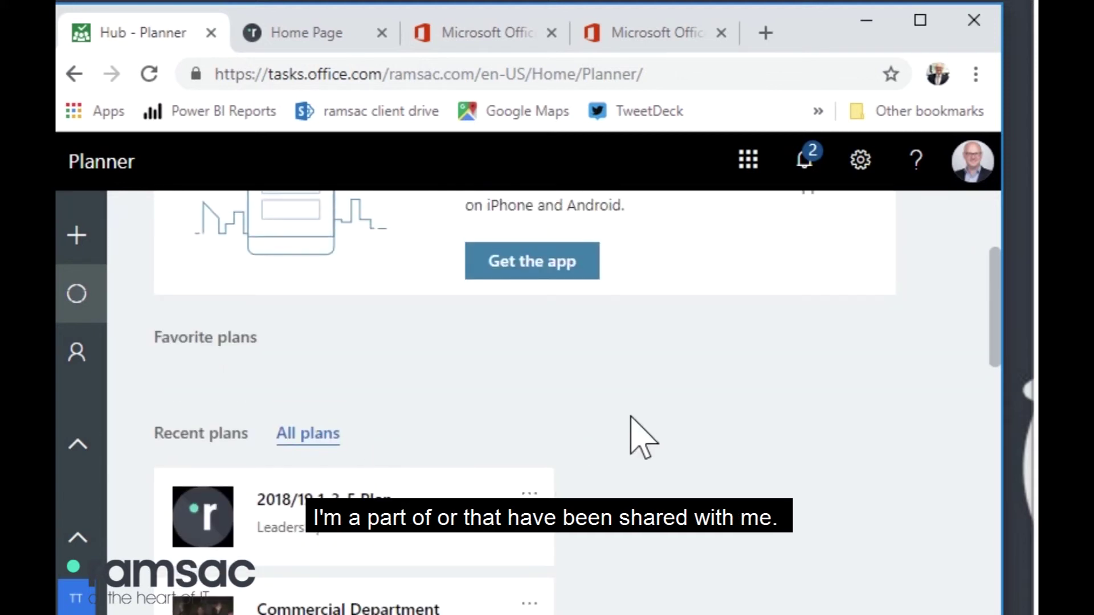
left_click(77, 235)
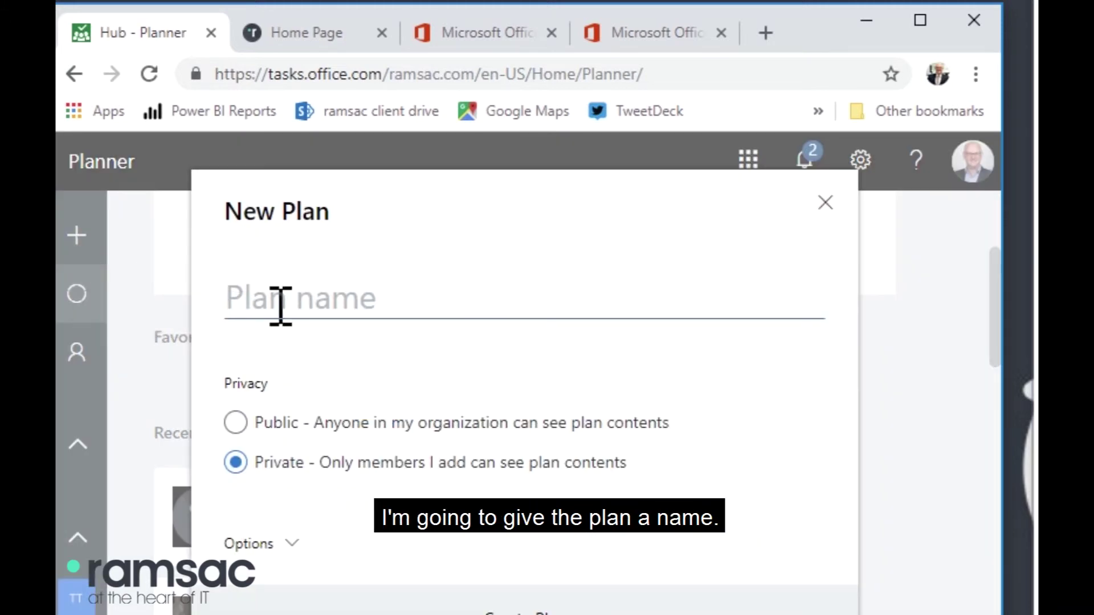
type("Example Office M")
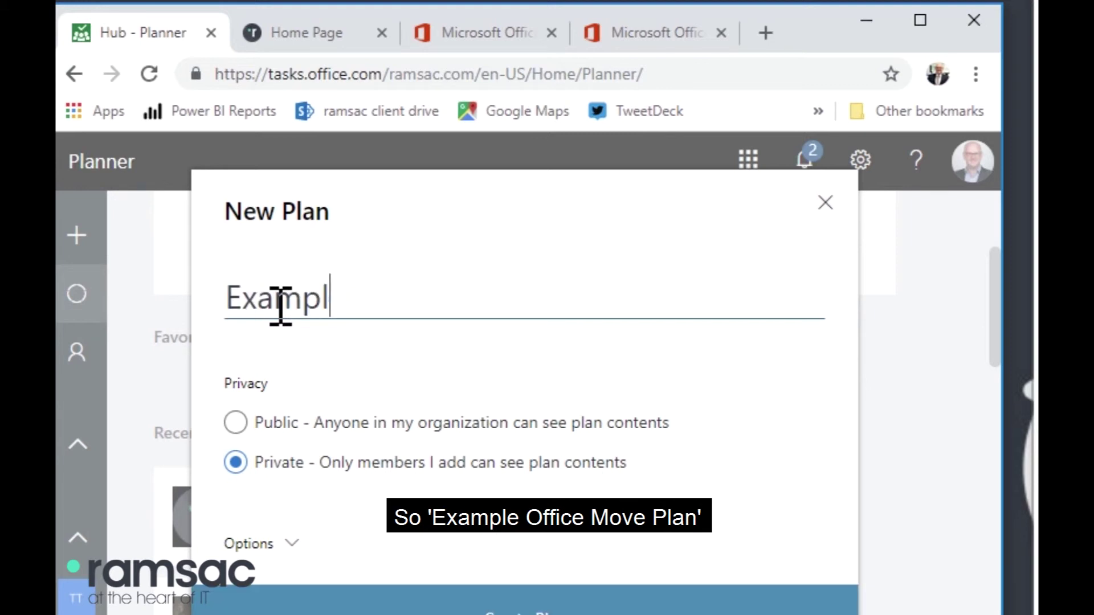
type("ove Plan")
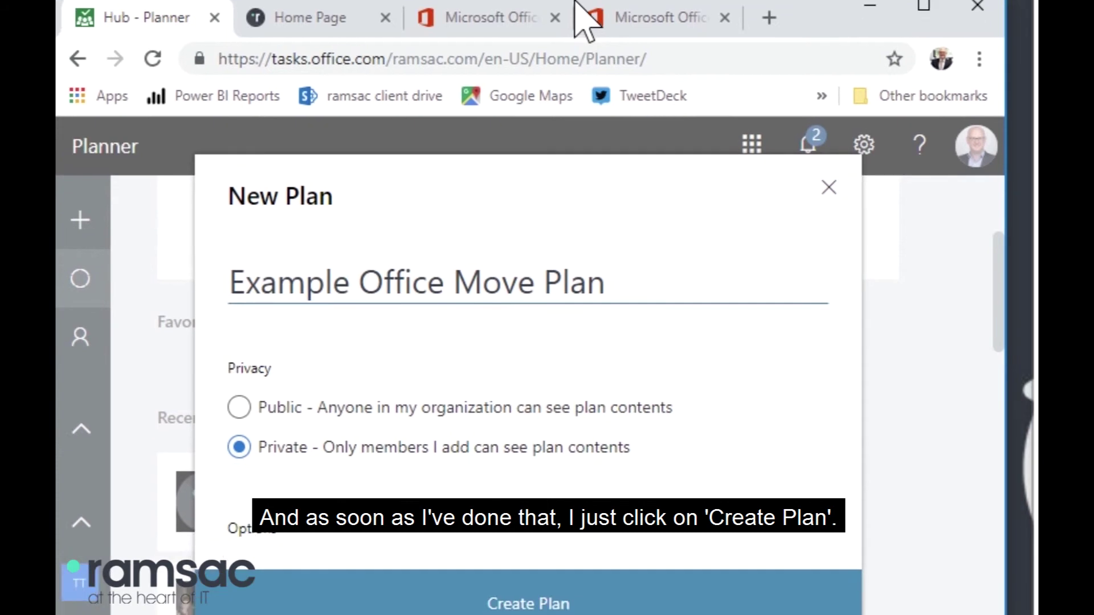
left_click(495, 566)
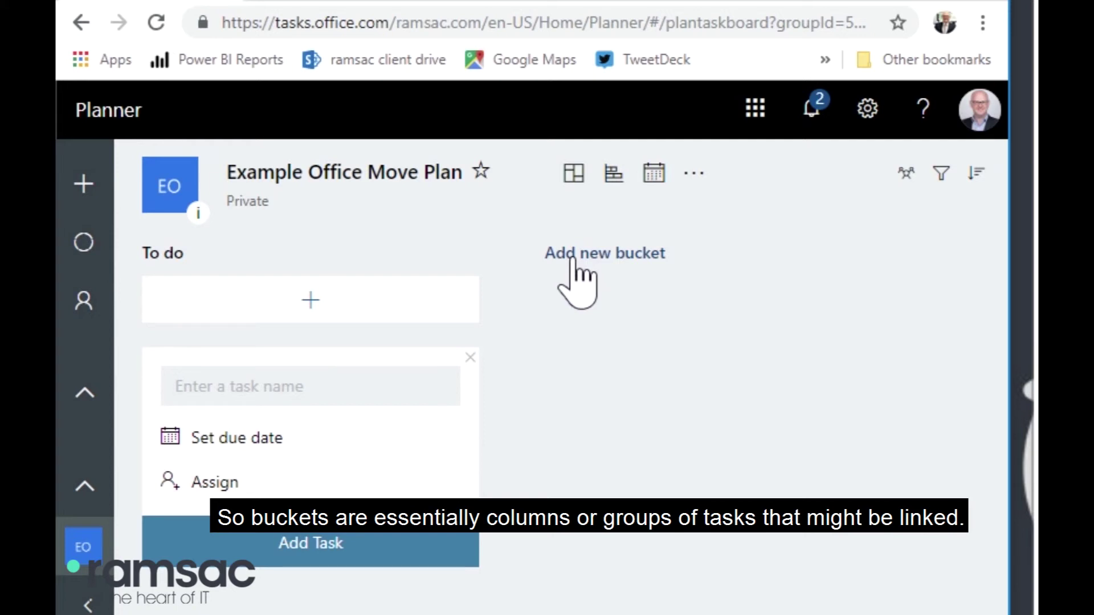
Rename the "To do" bucket to "Landlord/Estate Agent Tasks"
left_click(179, 254)
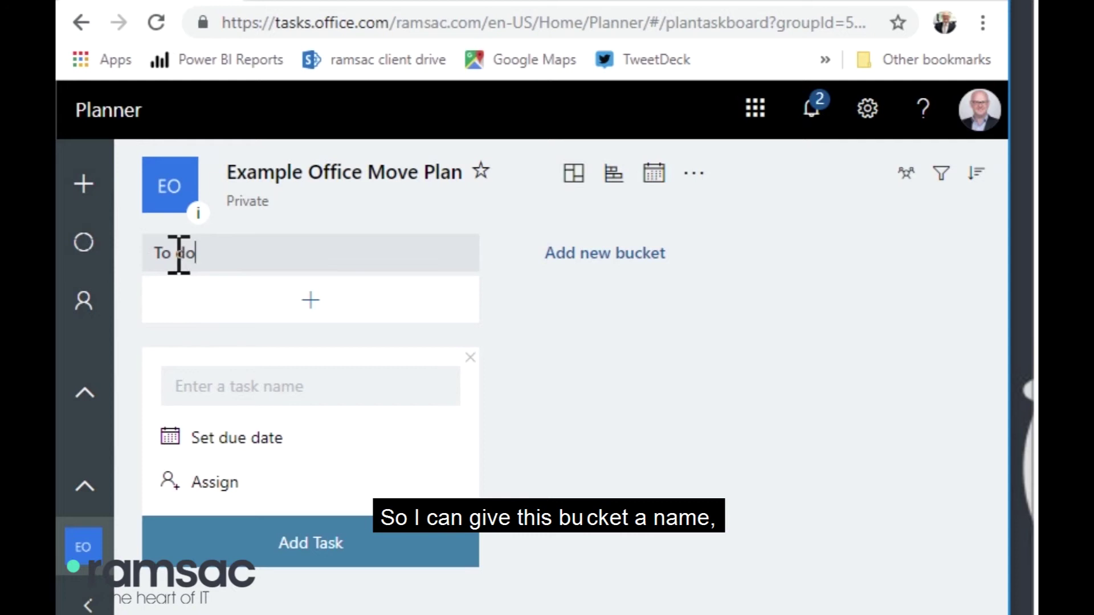
left_click_drag(220, 255, 143, 254)
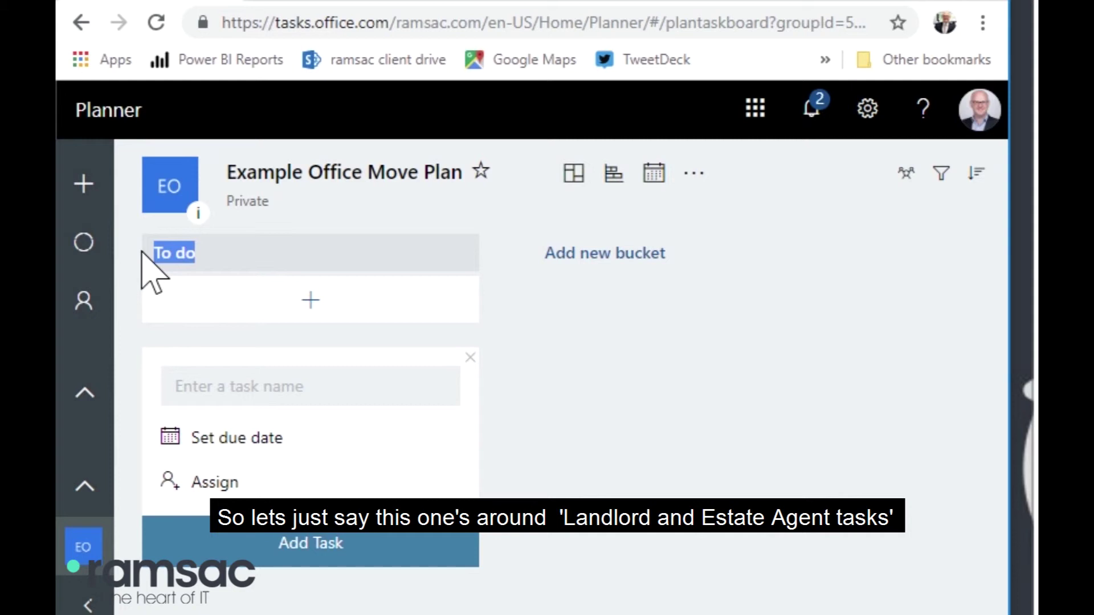
type("Landl")
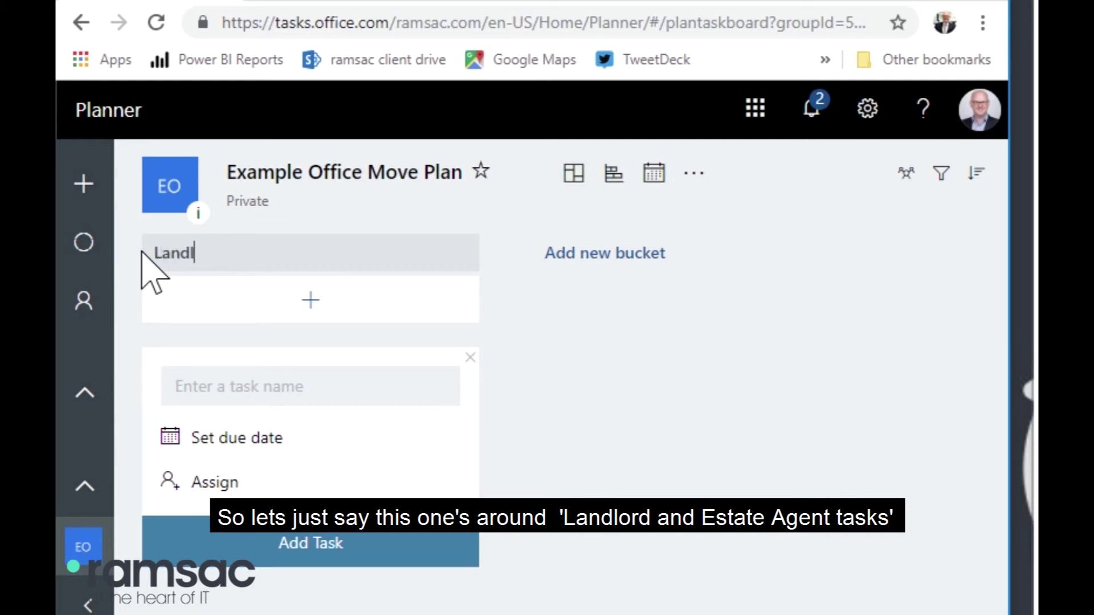
type("ord/Estat")
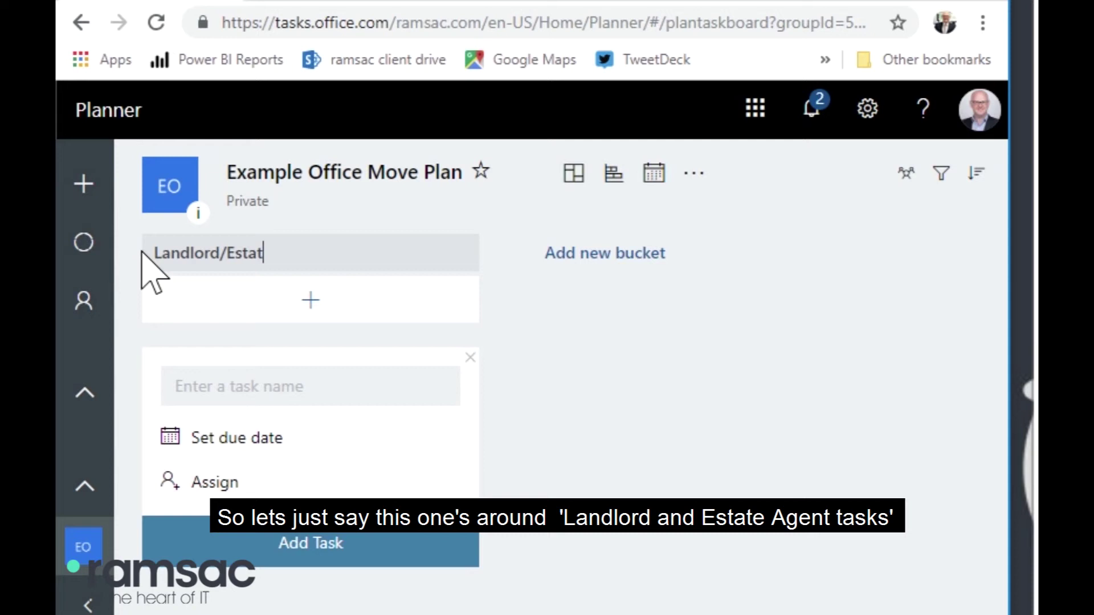
type("egAgent Tasks")
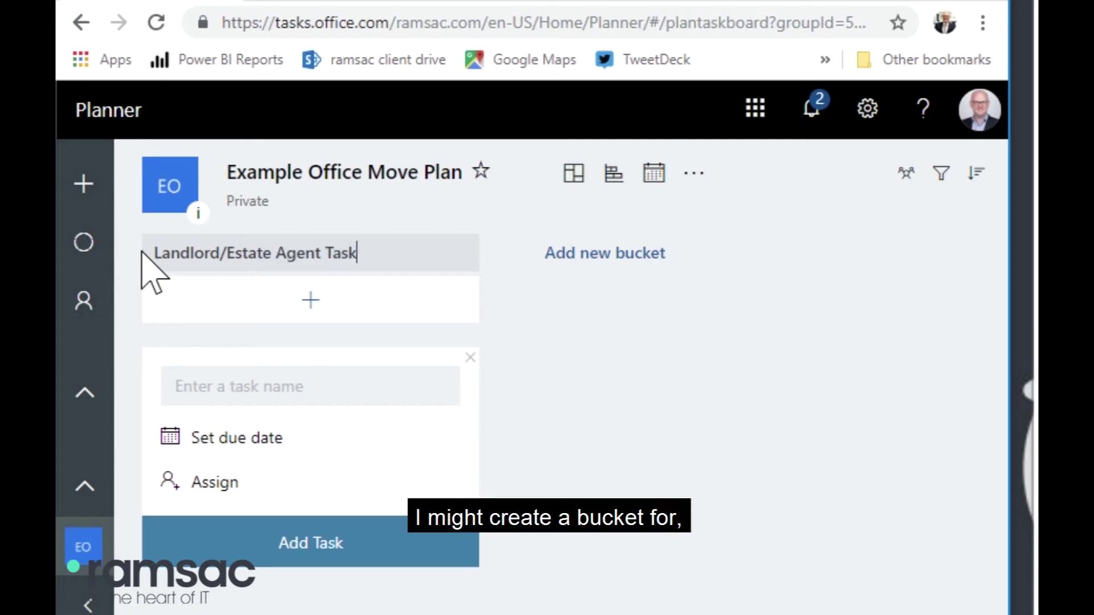
Add a second bucket named "First stage office fit out" to the plan board
left_click(587, 254)
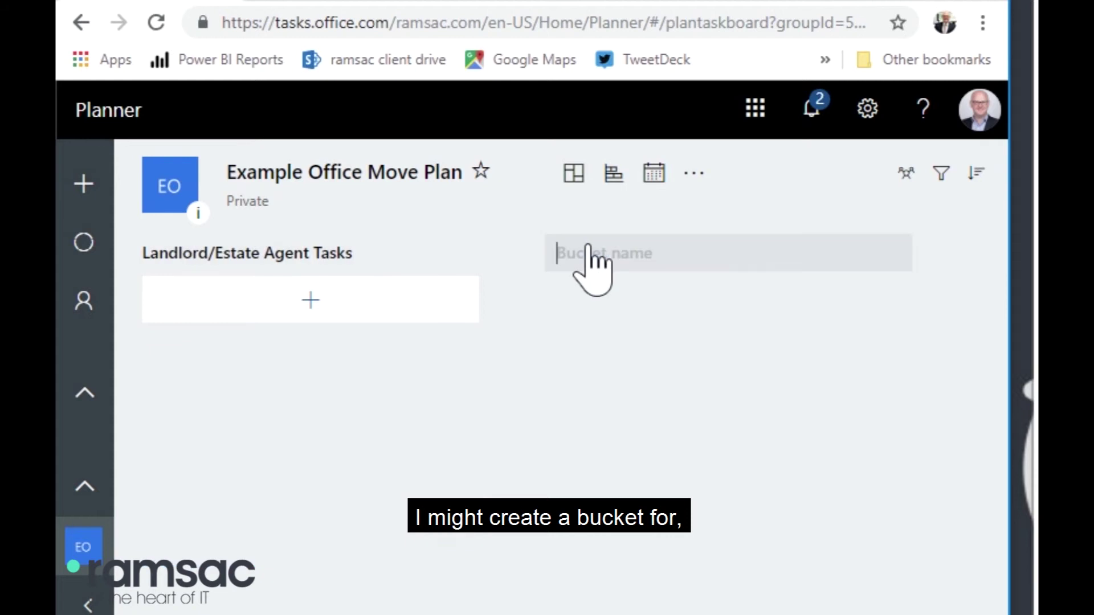
type("First stage")
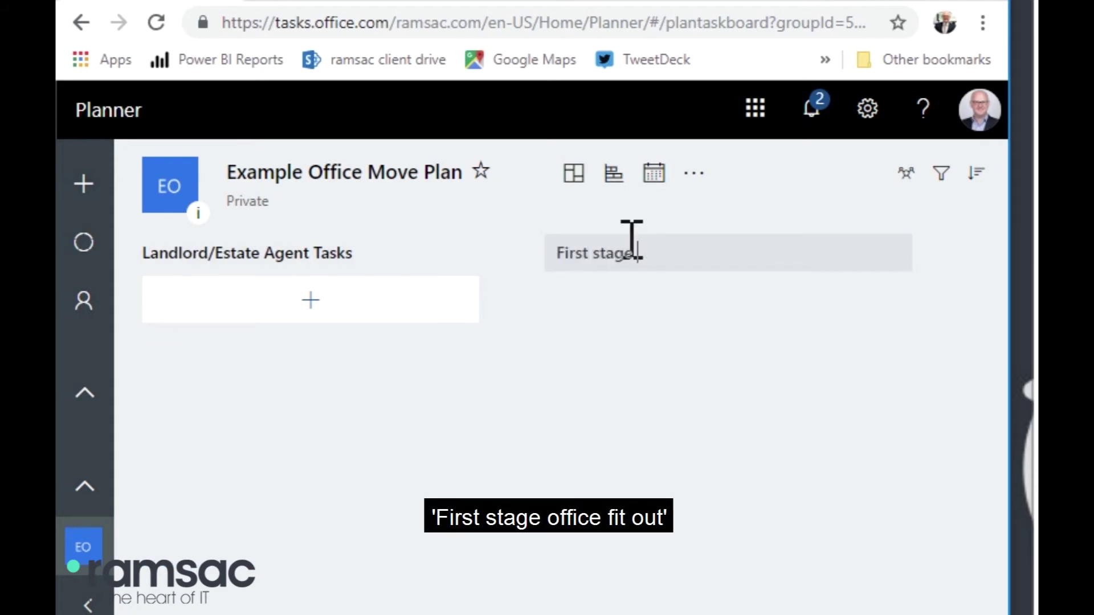
type(" office fit out")
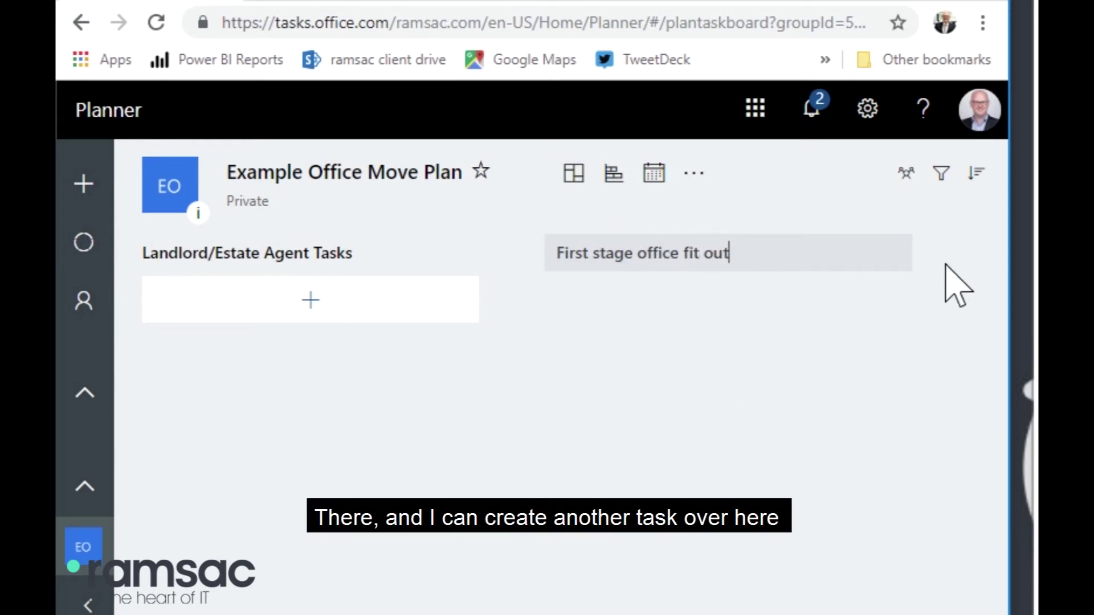
key("Return")
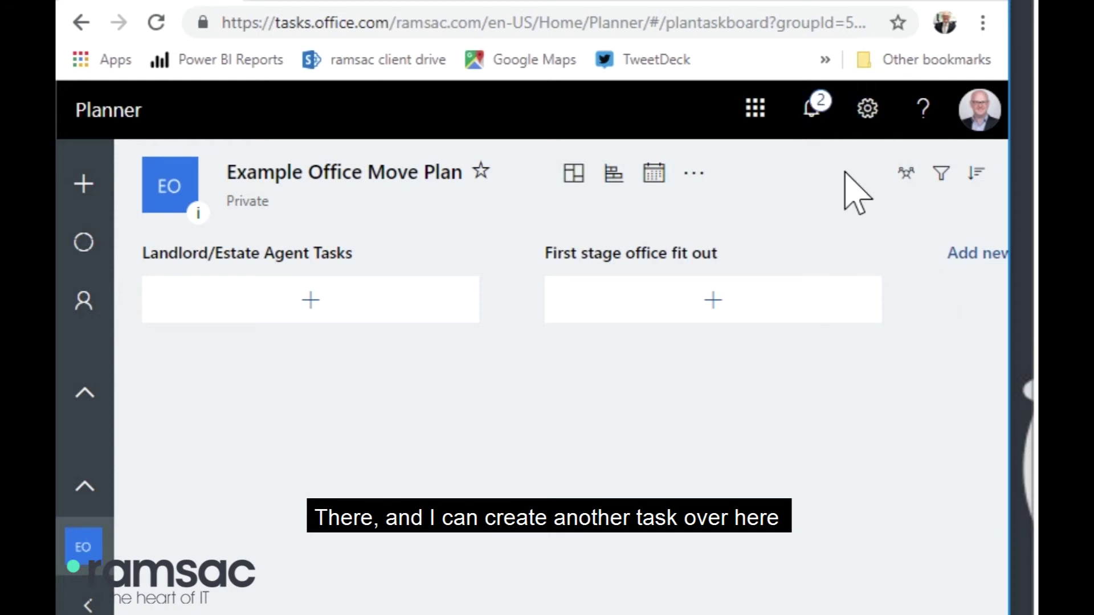
Widen the browser window and add a third bucket named "Internal Fit" to the board
left_click_drag(826, 1, 733, 3)
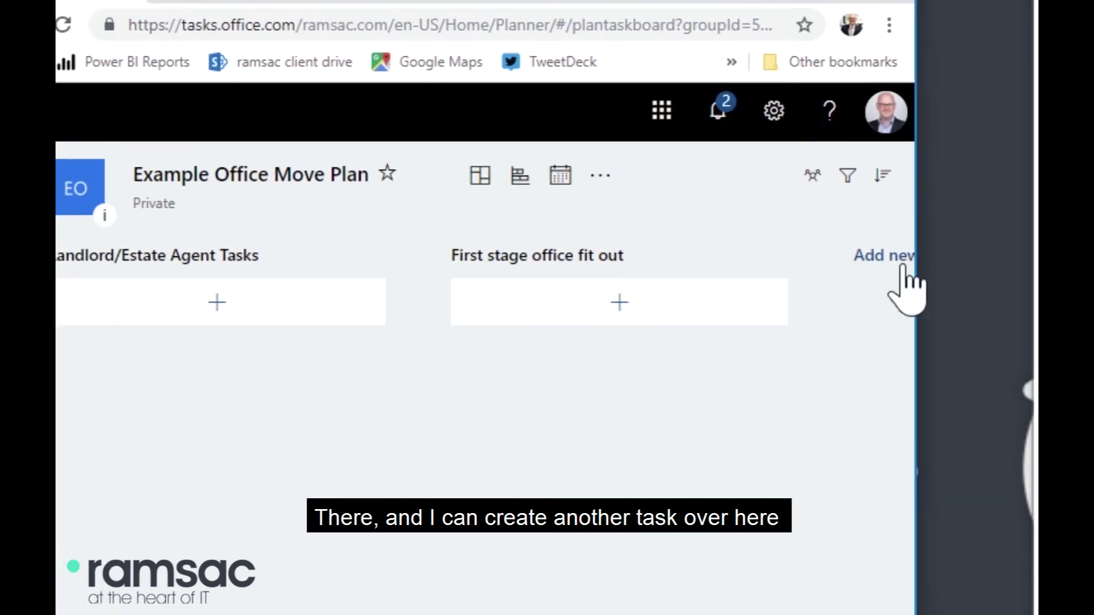
left_click_drag(916, 274, 1038, 273)
left_click(946, 263)
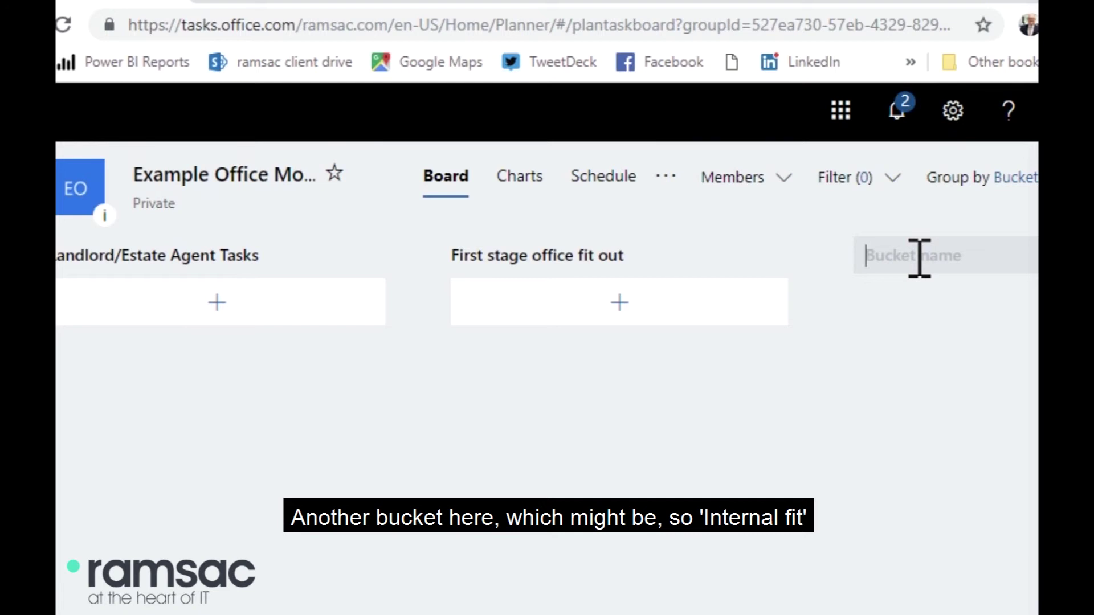
type("In")
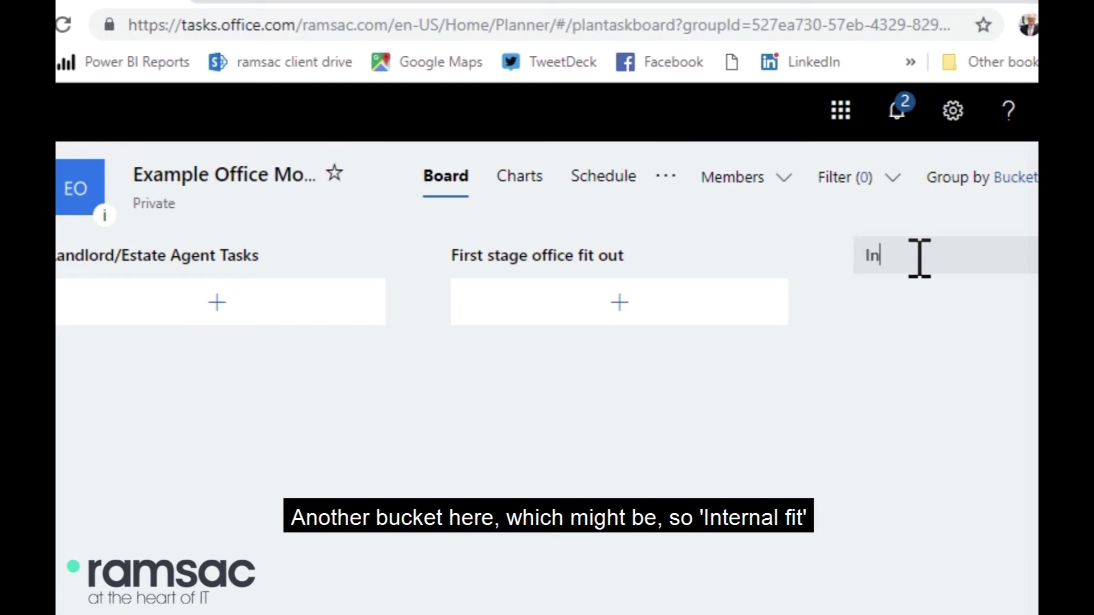
type("ternal Fit")
key("Return")
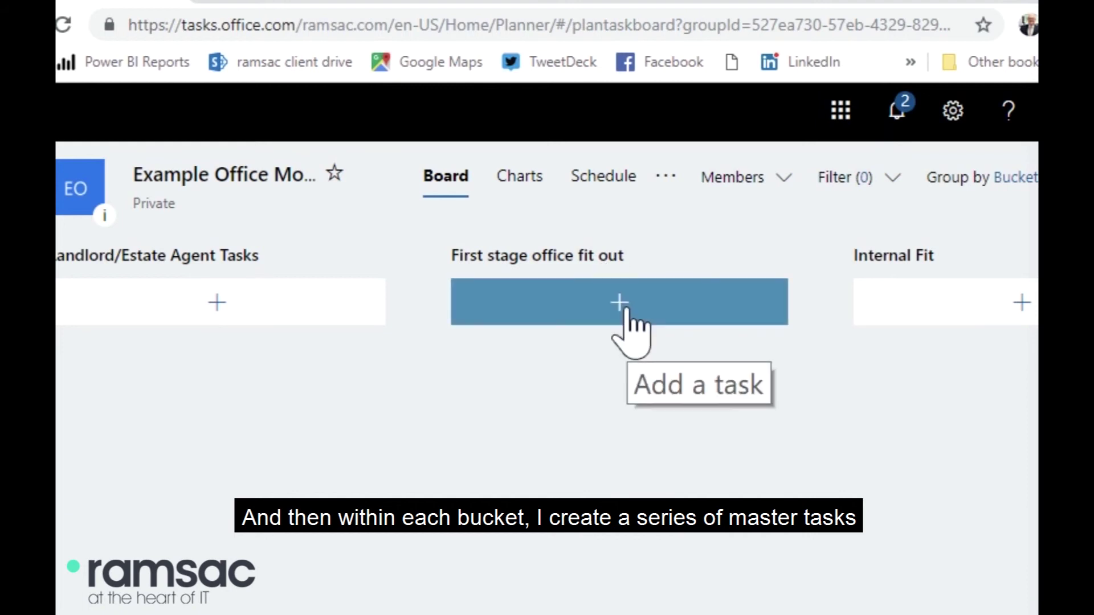
Add a task named "Air Con" to the "First stage office fit out" bucket
left_click(598, 300)
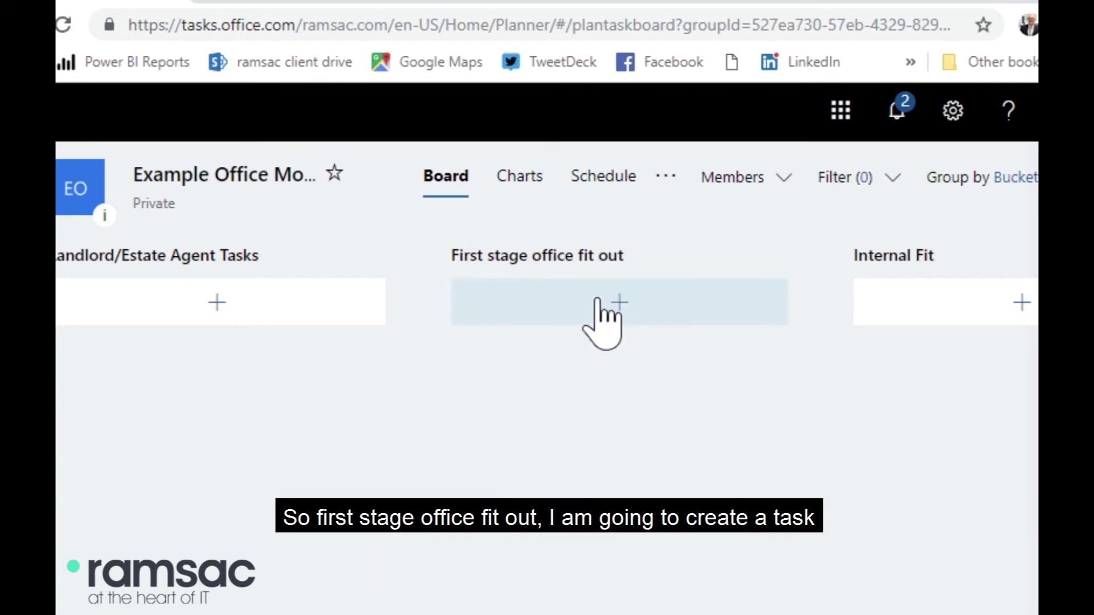
left_click(623, 296)
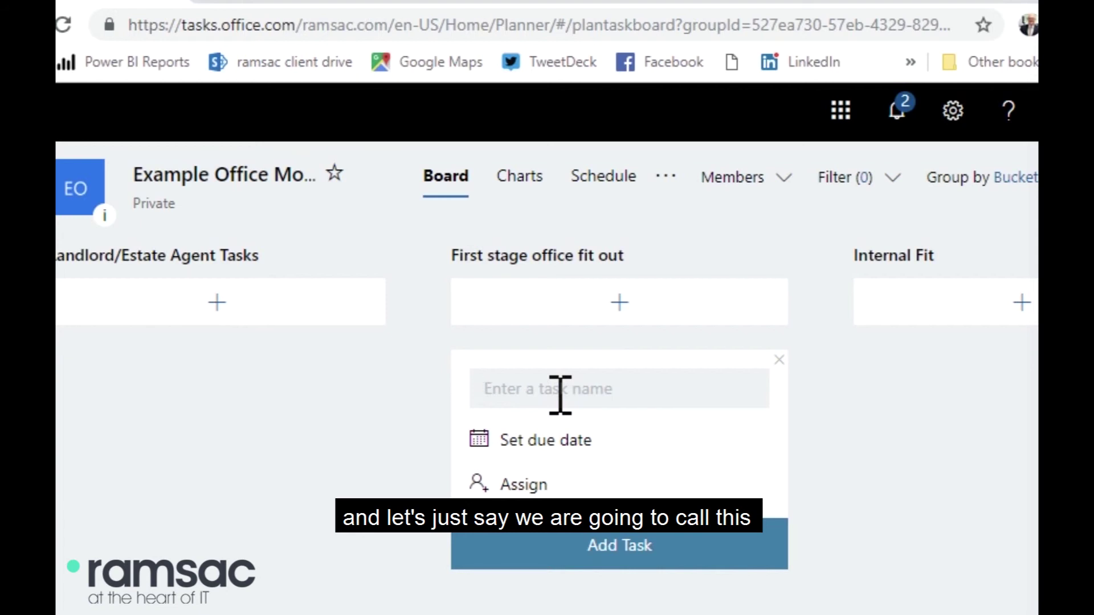
type("Air Con")
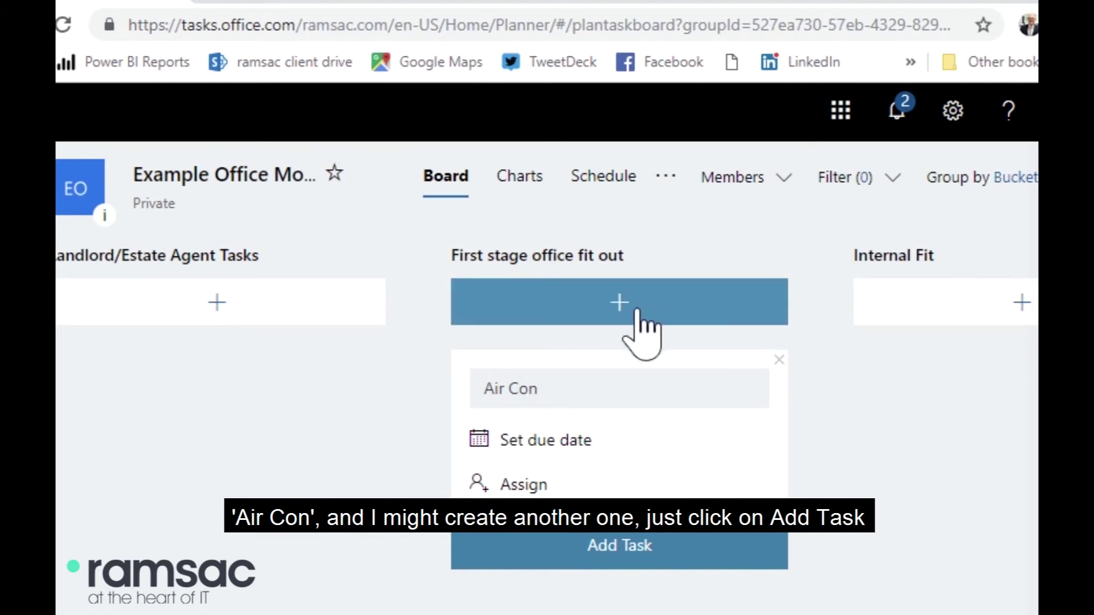
left_click(595, 548)
Add another task named "Cabling" to the "First stage office fit out" bucket
left_click(568, 394)
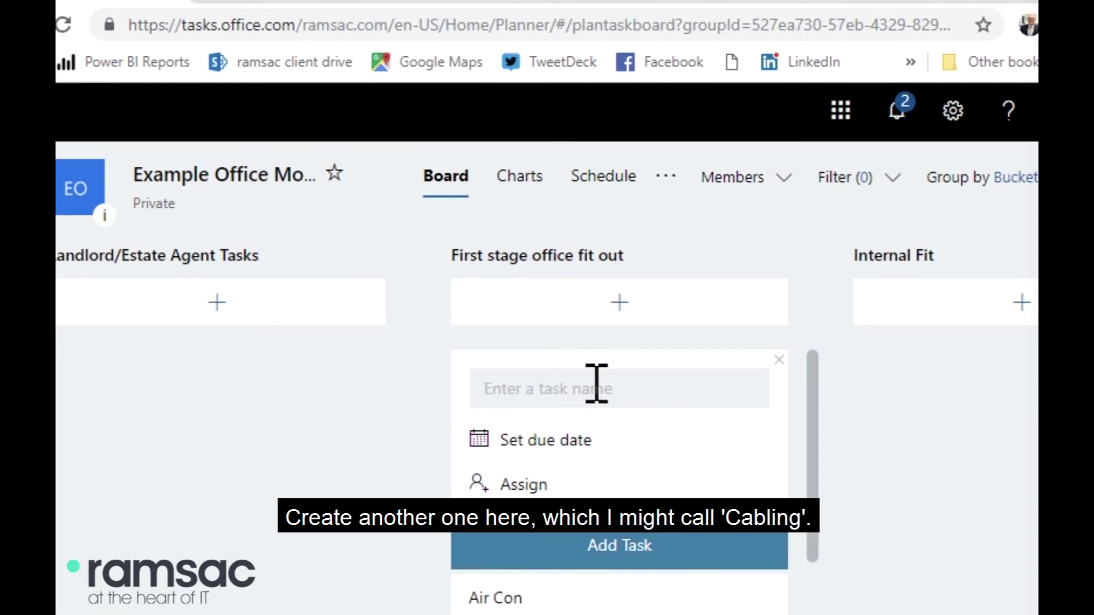
type("Cab")
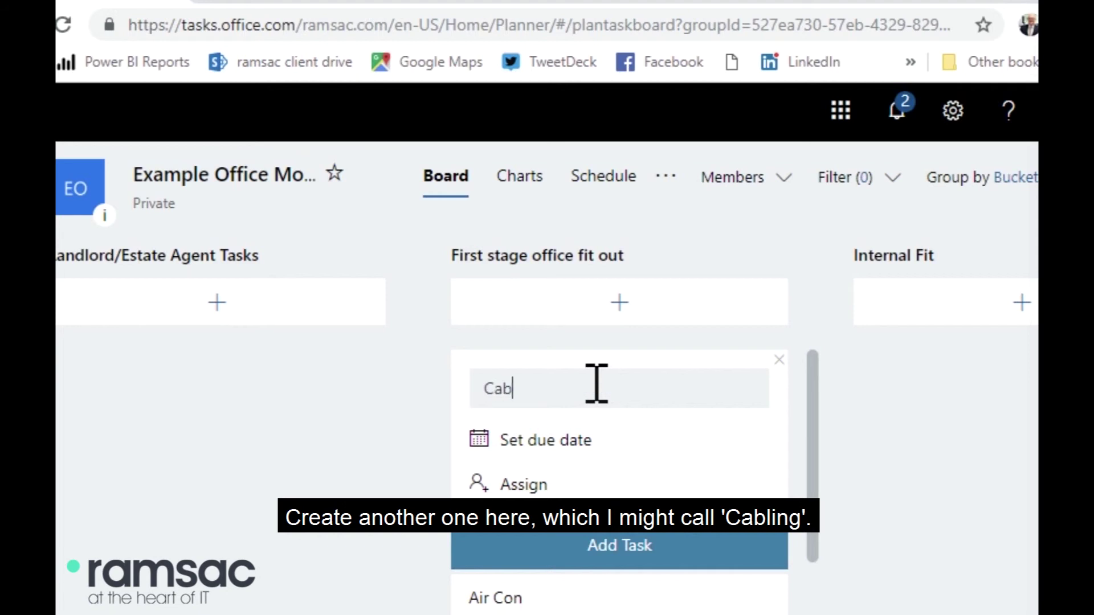
type("ling")
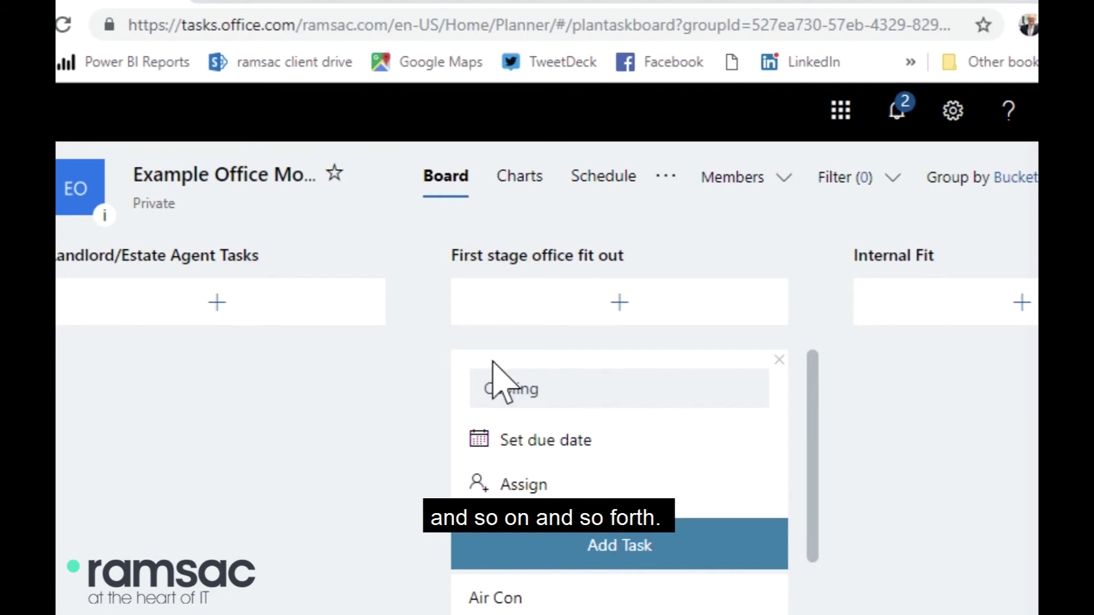
left_click(622, 545)
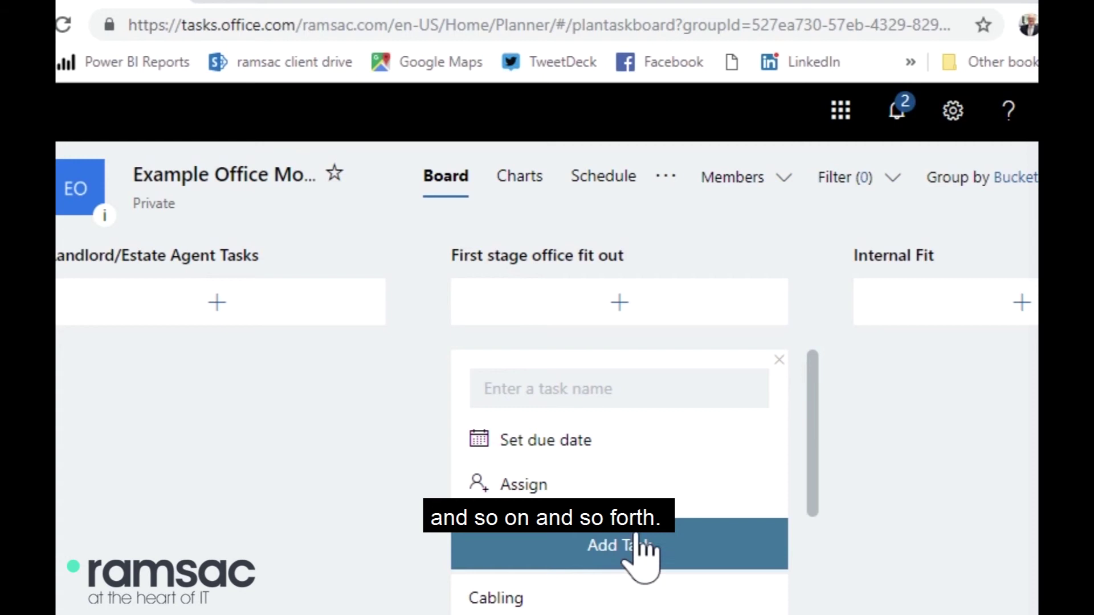
Add the operations director and the operations manager as members of the plan
left_click(776, 181)
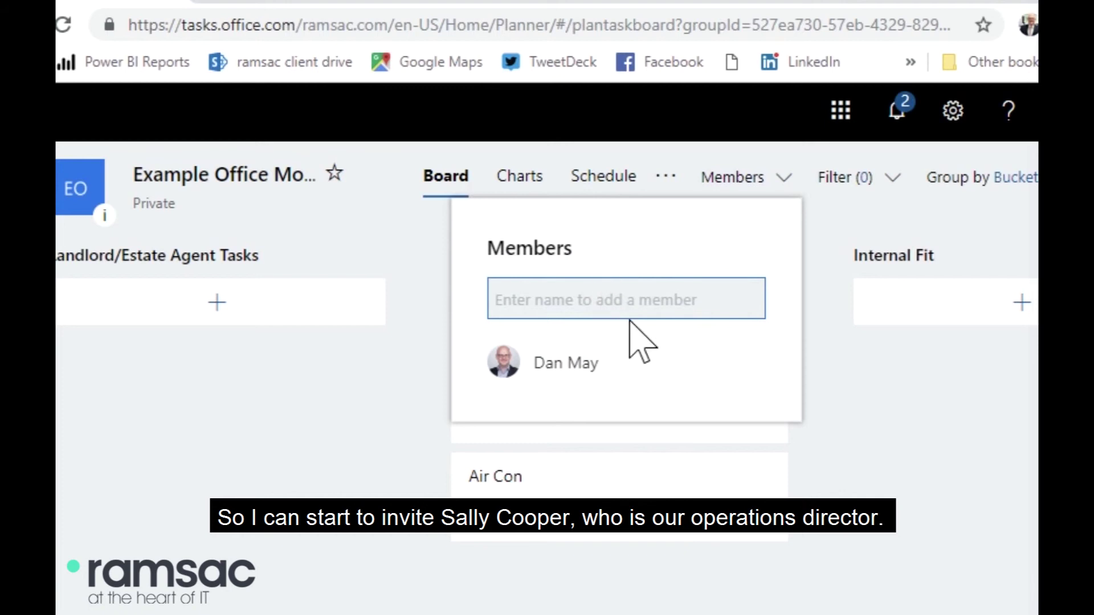
type("sally")
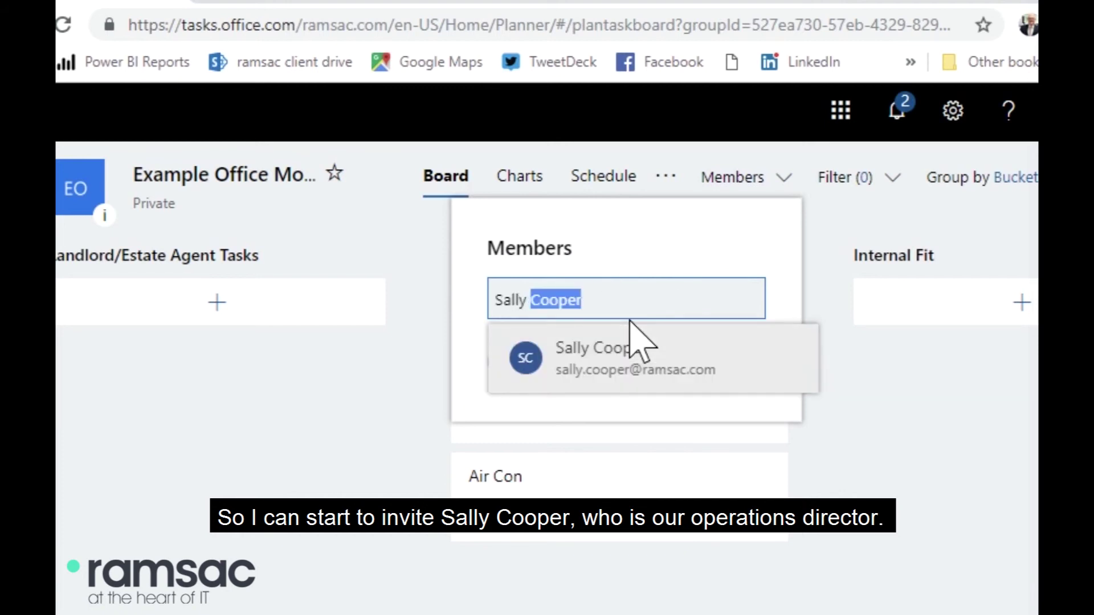
left_click(668, 365)
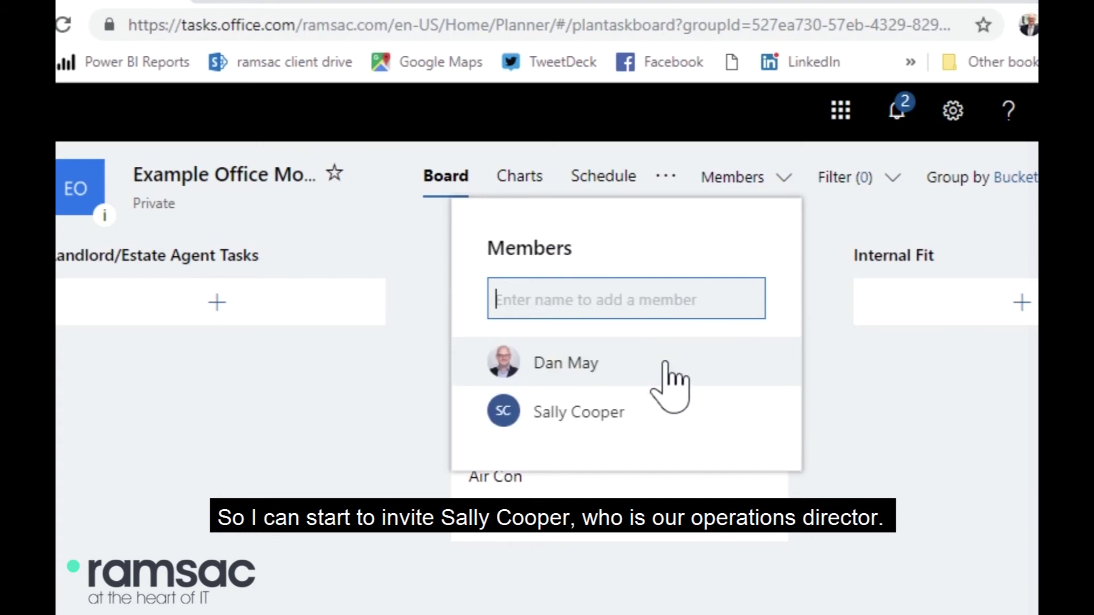
type("james")
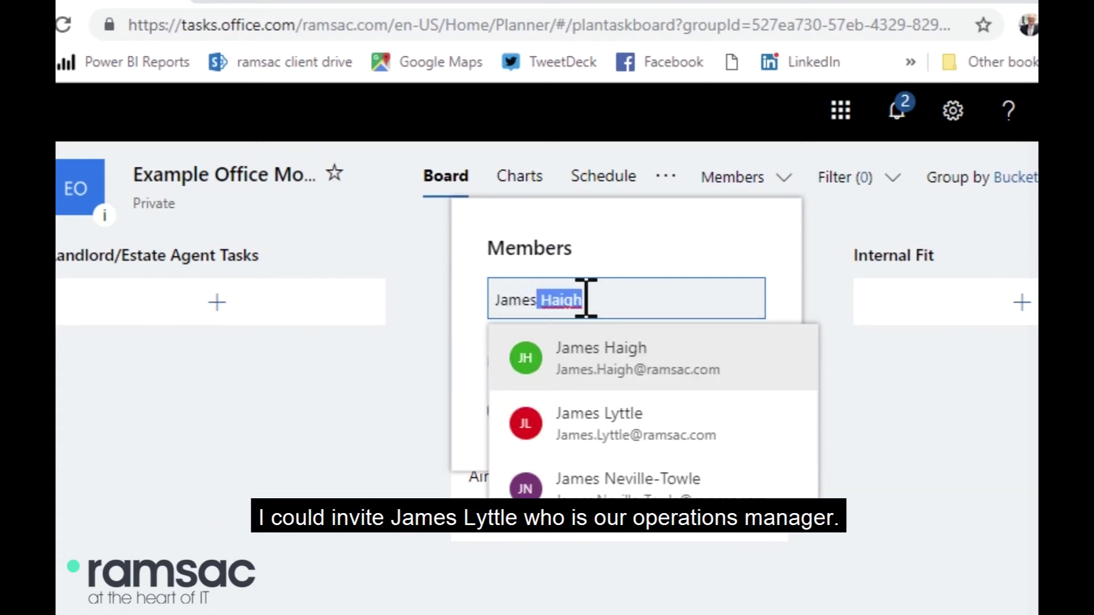
left_click(617, 426)
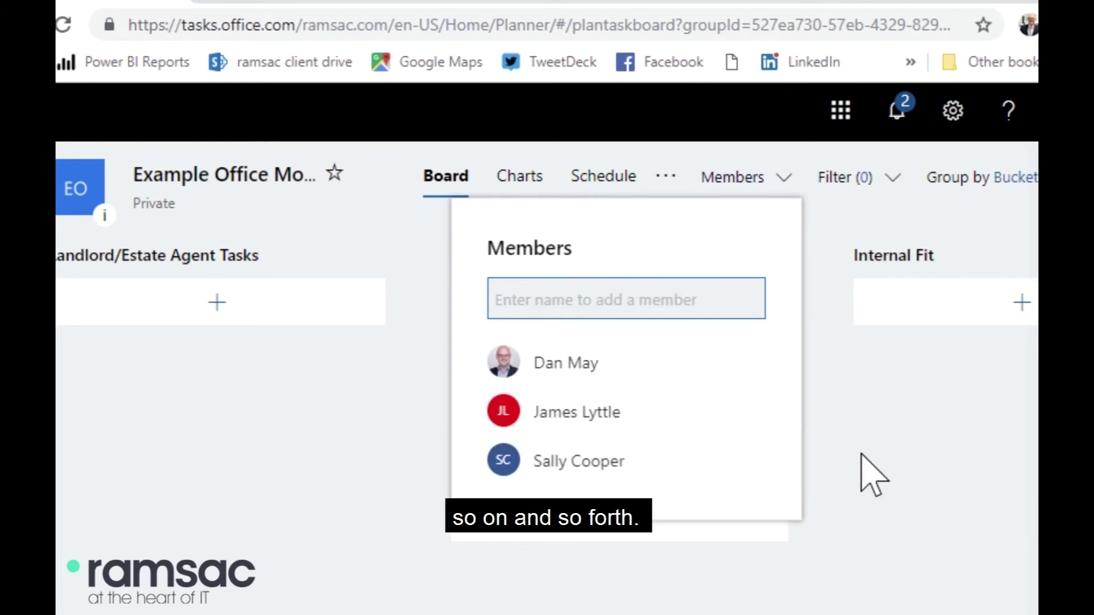
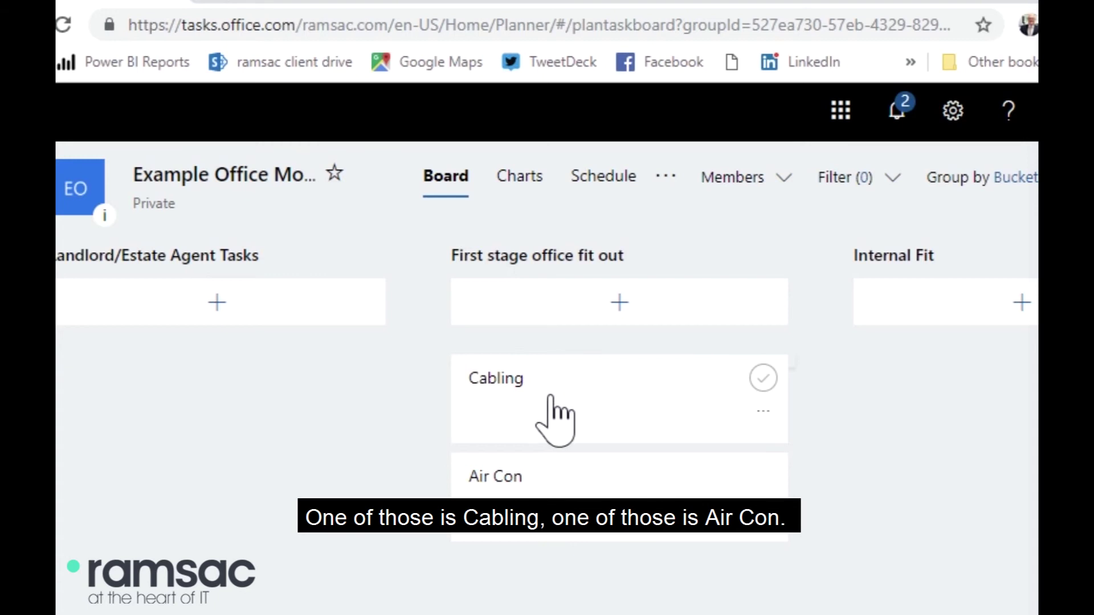
Assign the "Cabling" task to the second member in the unassigned list and set its due date to 12/25/2018
left_click(534, 402)
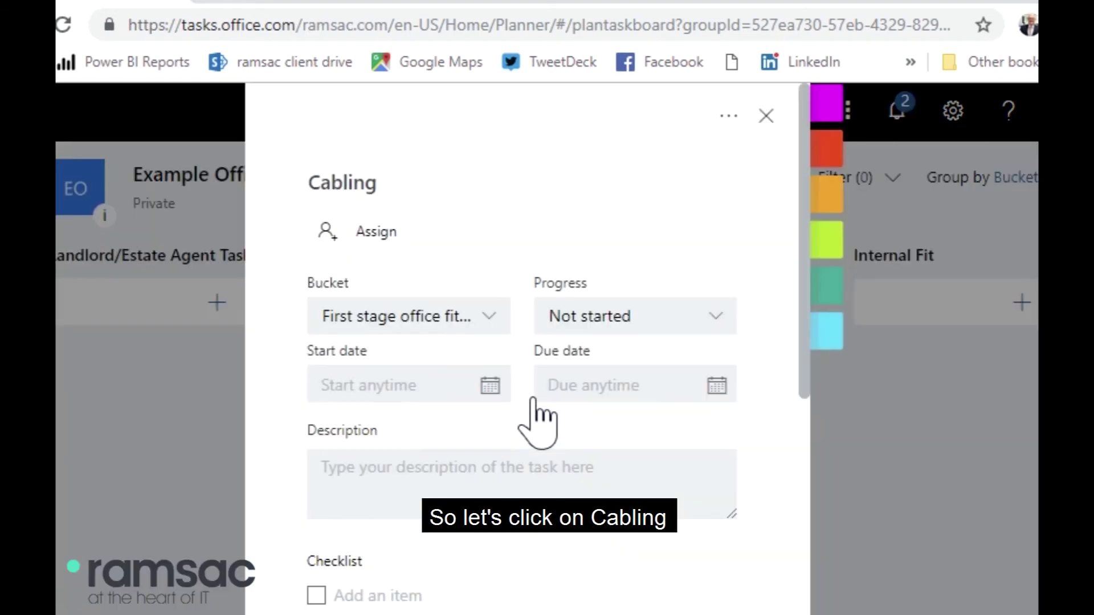
left_click(371, 242)
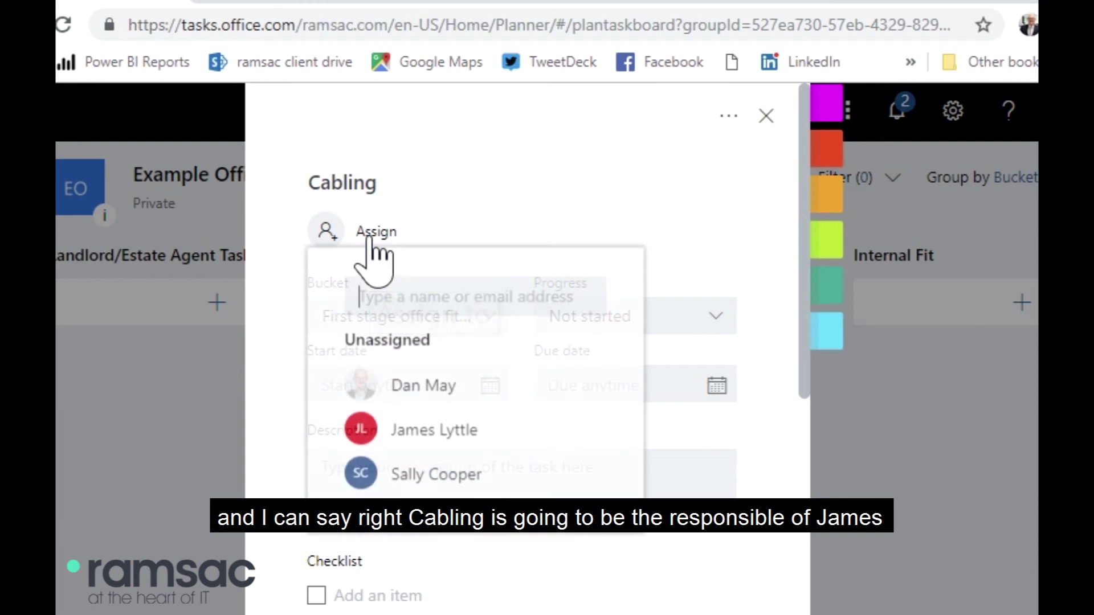
left_click(438, 431)
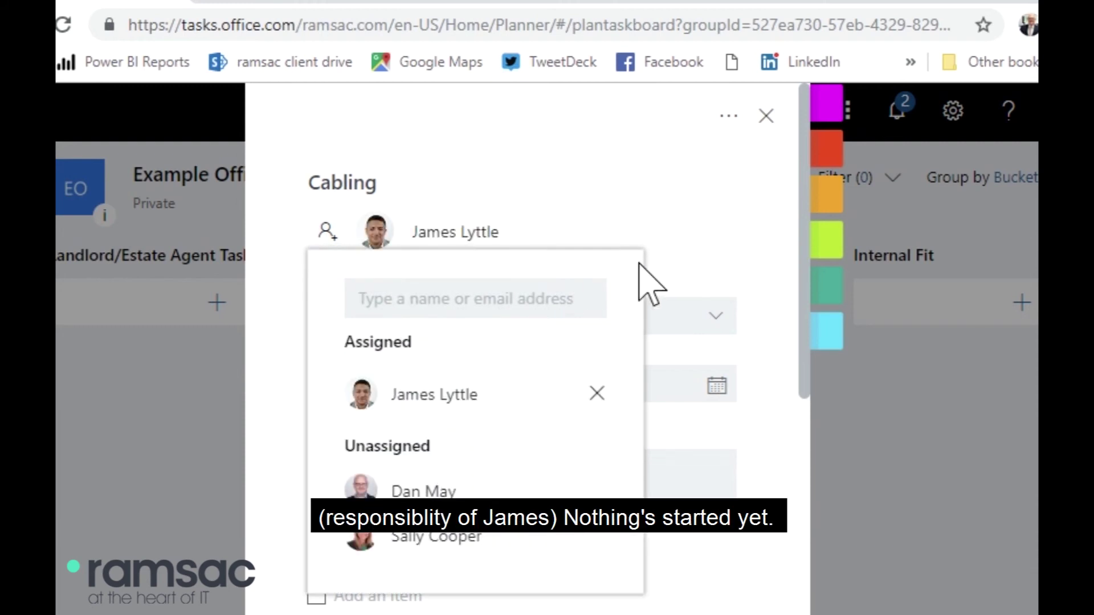
left_click(712, 282)
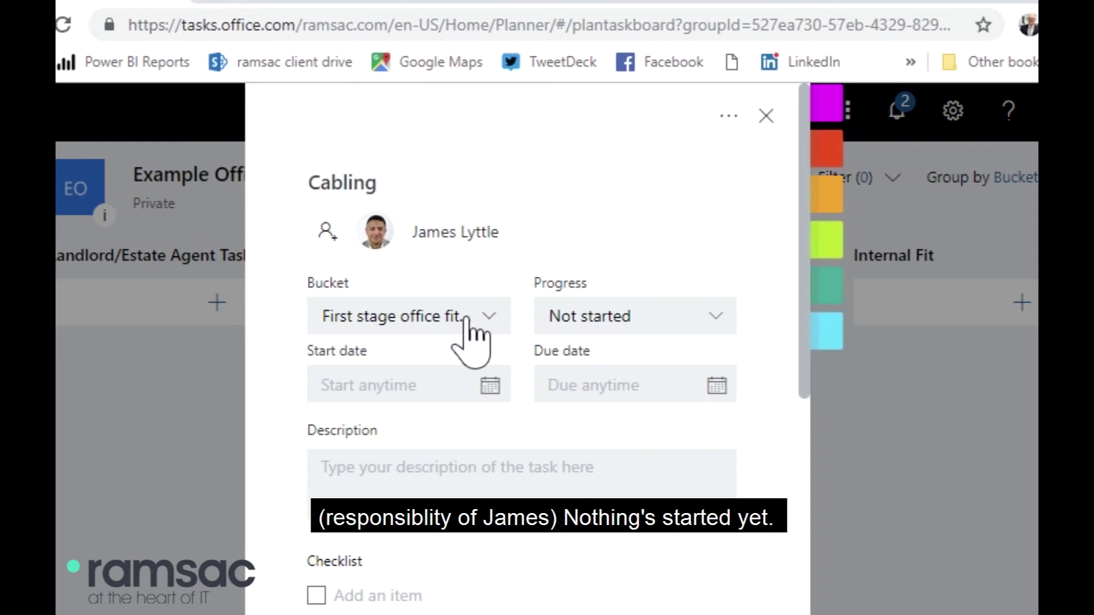
left_click(598, 385)
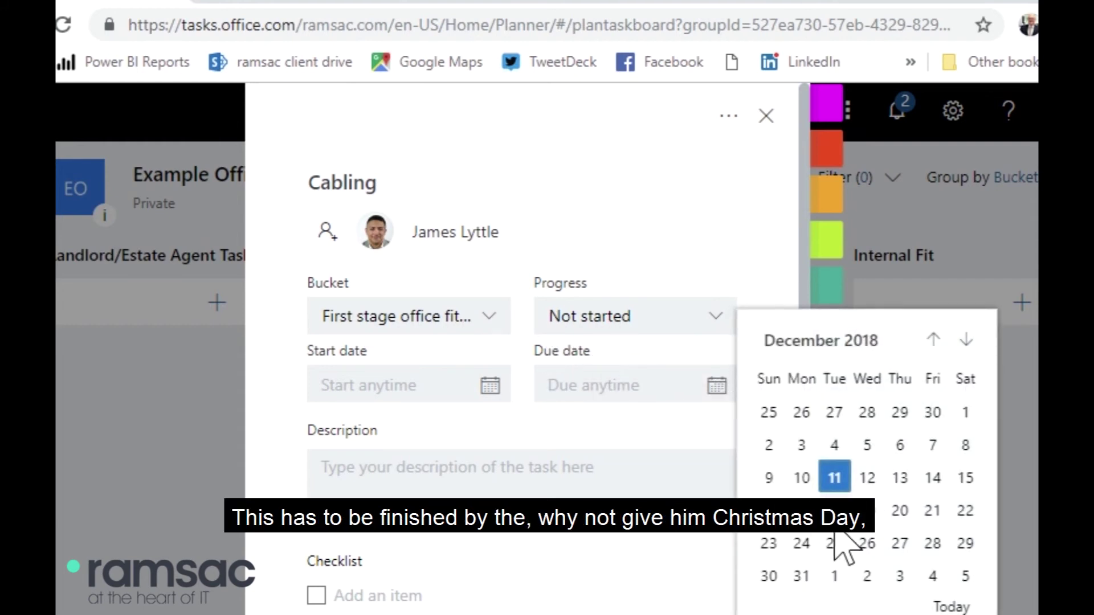
left_click(833, 544)
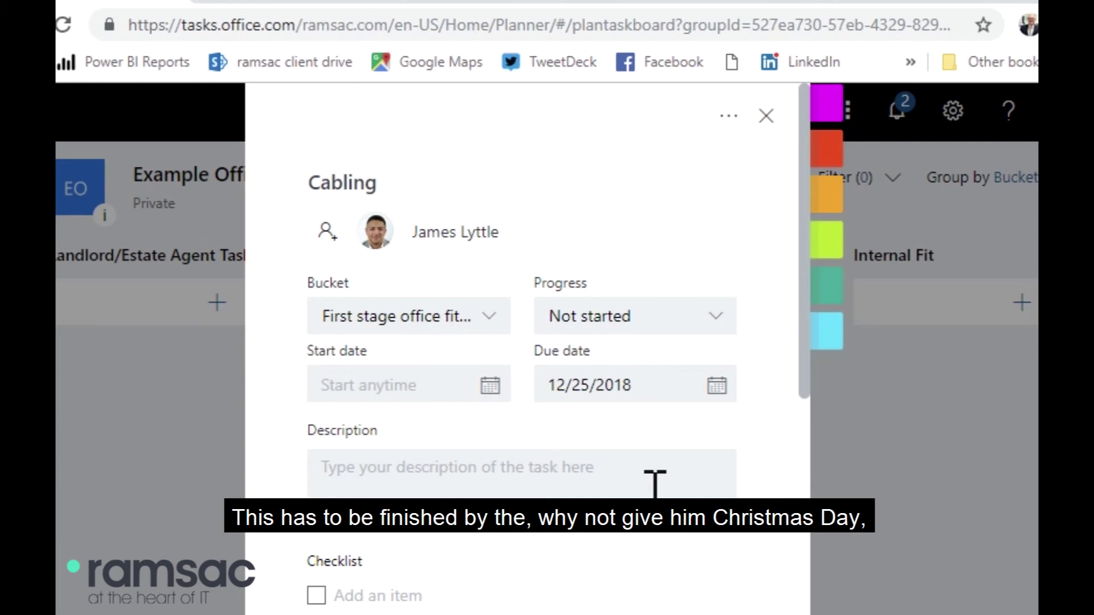
Add the checklist items "Appoint main contractor" and "Carry out site survey" to the "Cabling" task
scroll(611, 479, "down", 1)
scroll(612, 479, "down", 1)
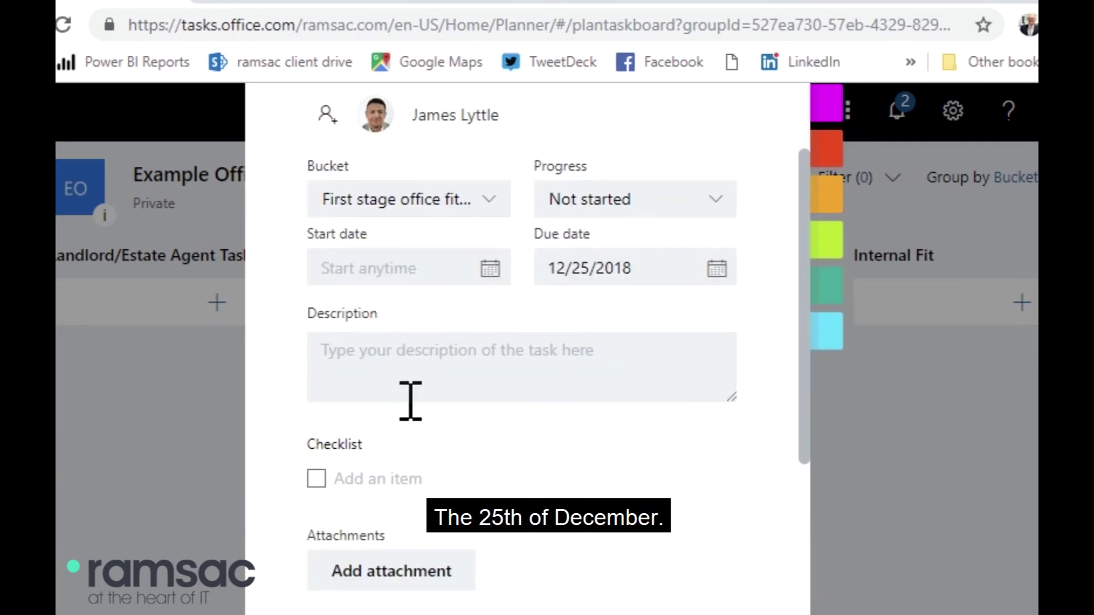
scroll(435, 439, "down", 2)
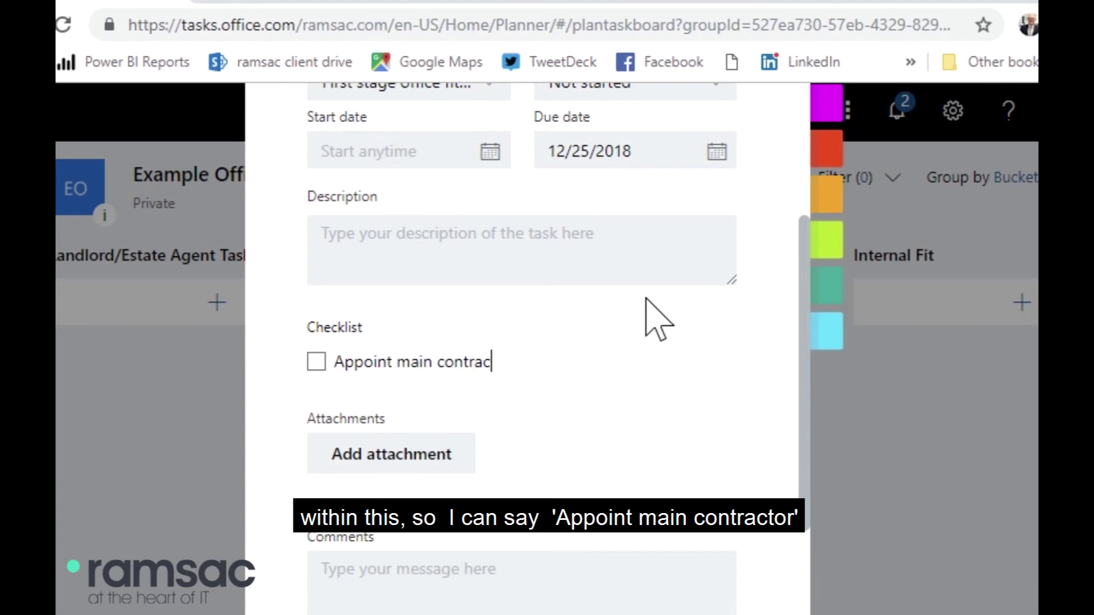
key("Return")
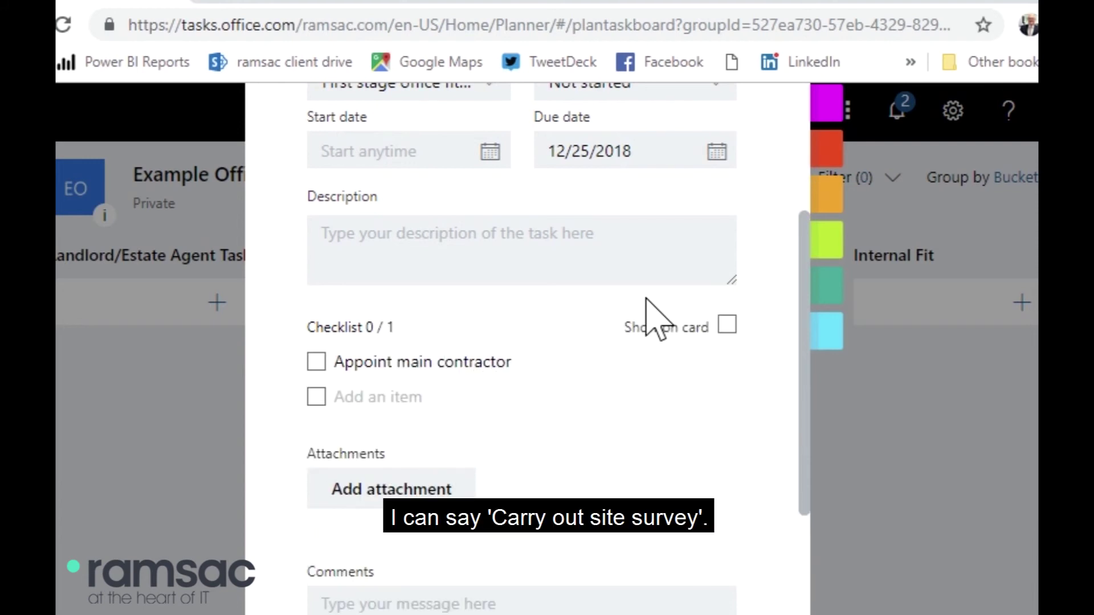
type("Carry out")
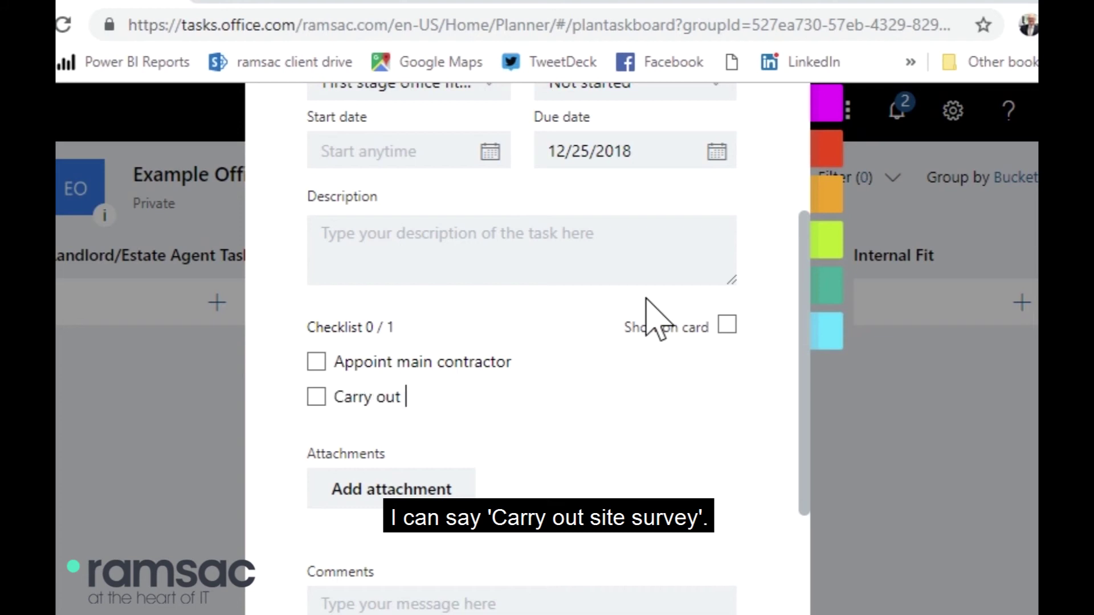
type(" site survey")
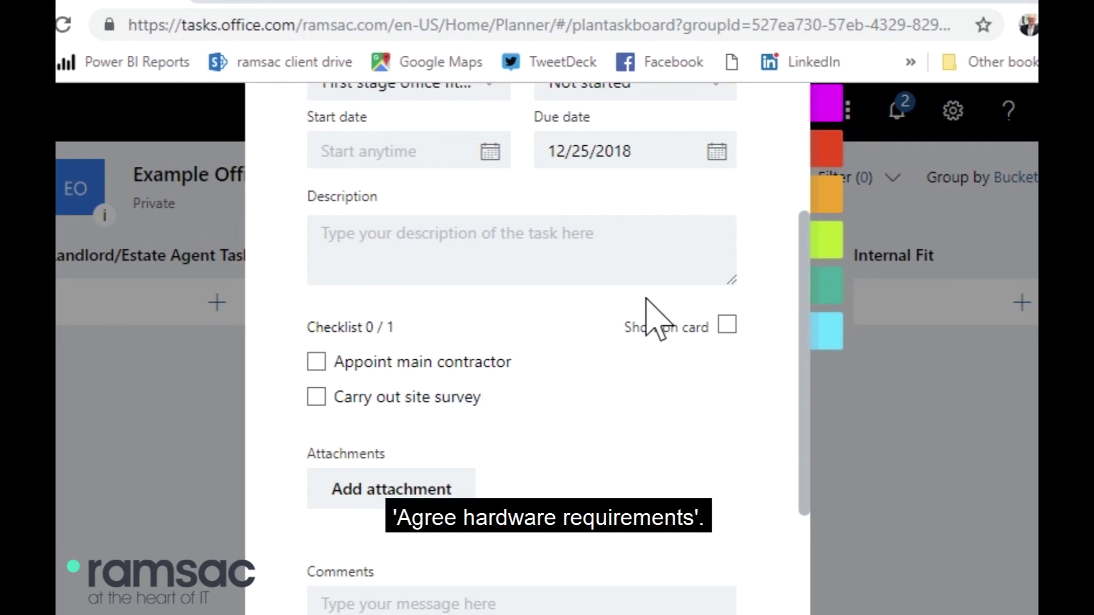
key("Return")
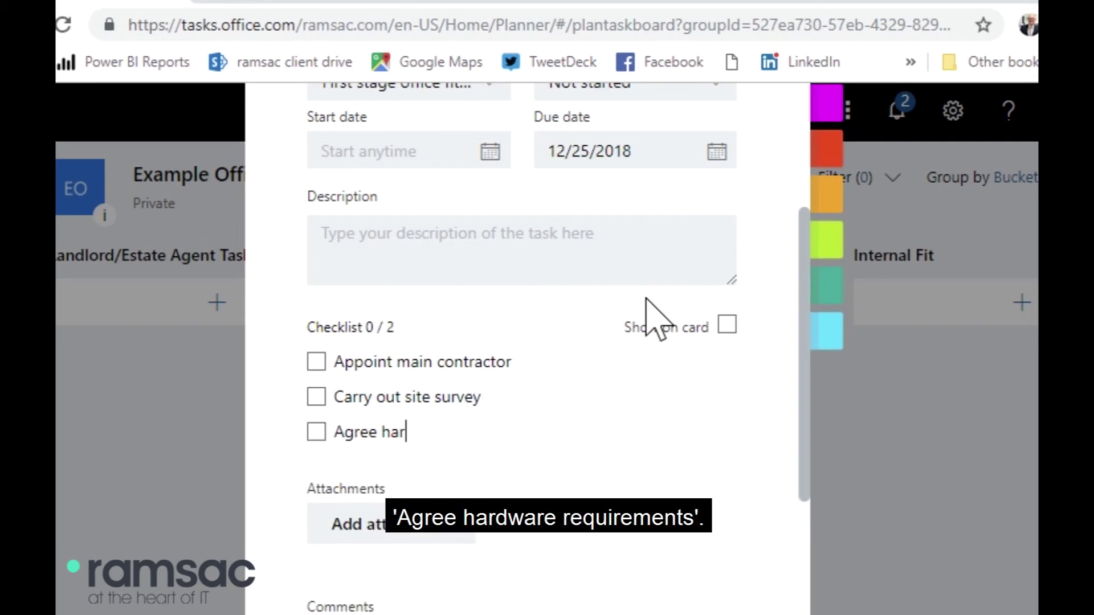
Add the checklist items "Agree hardware requirements" and "Agree training timeline" and have the checklist shown on the card
type("Agree hardware requi")
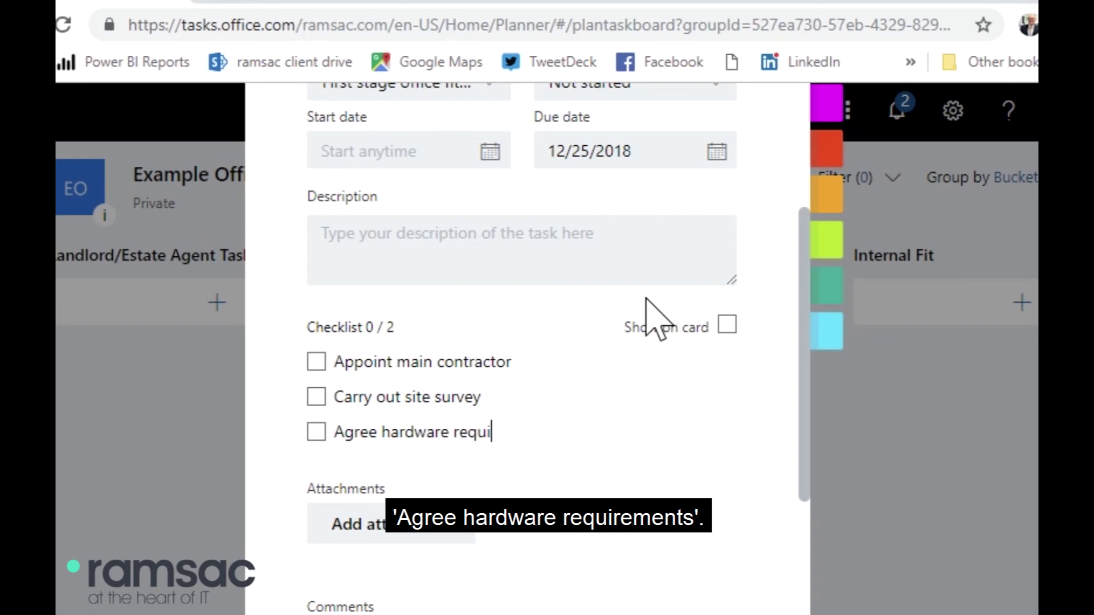
type("rements")
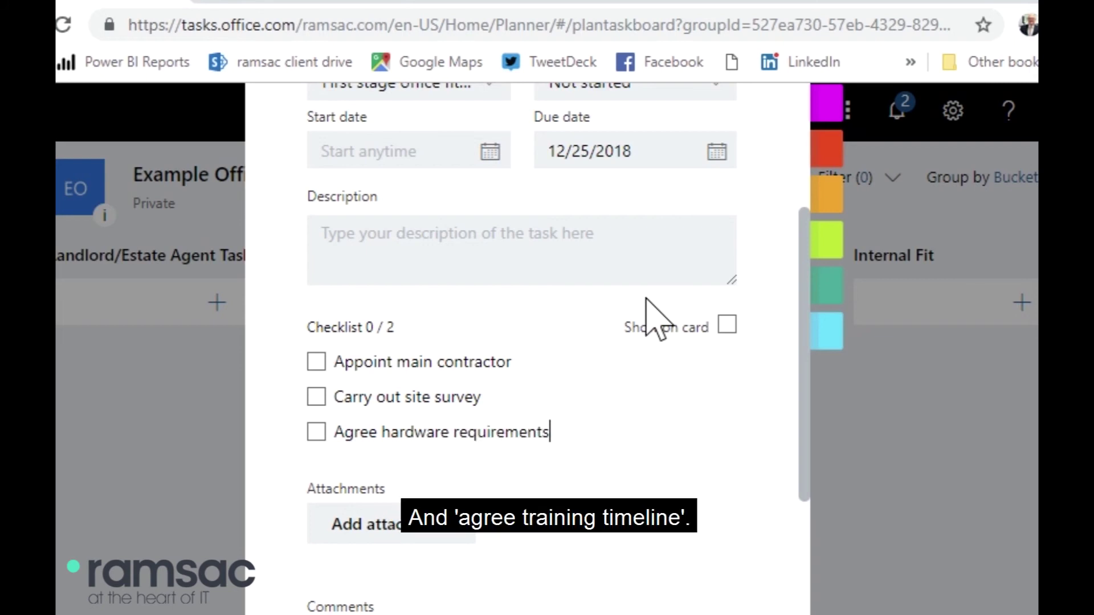
key("Return")
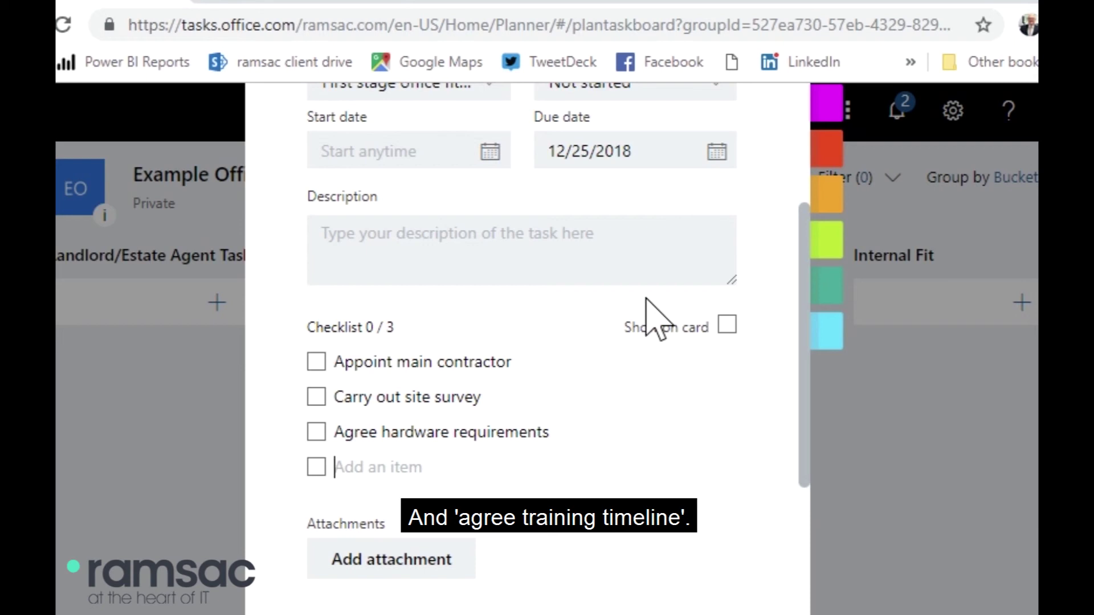
type("Agree training ti")
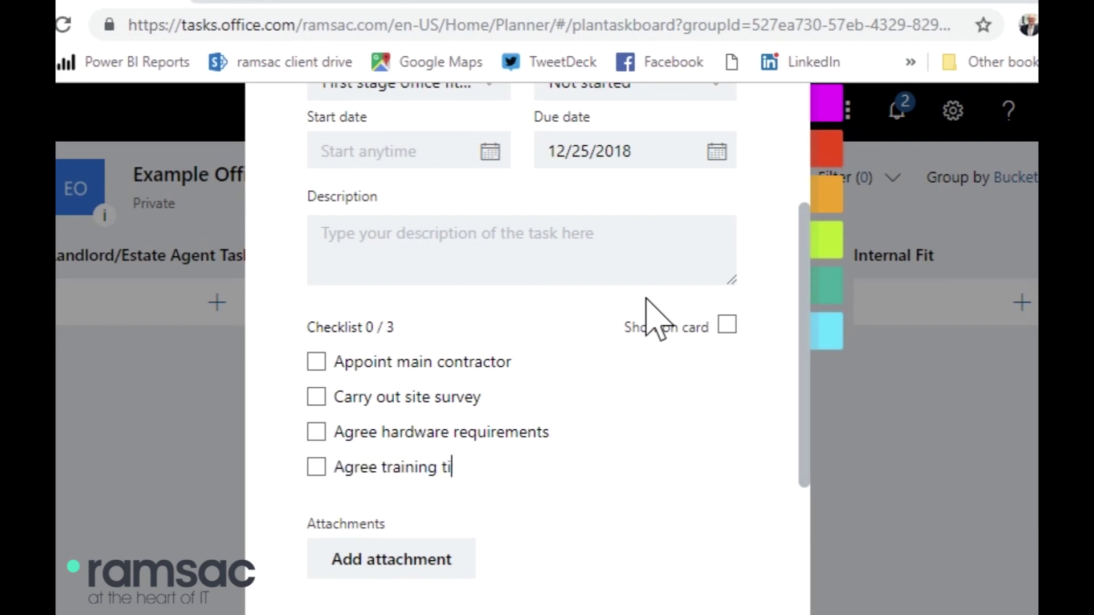
type("meline")
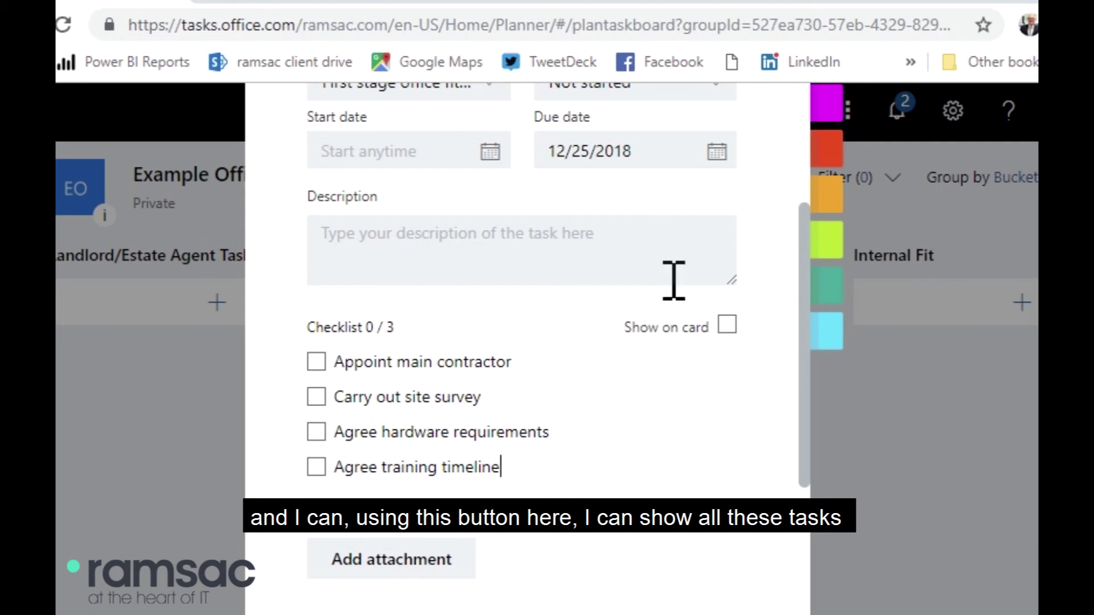
left_click(724, 328)
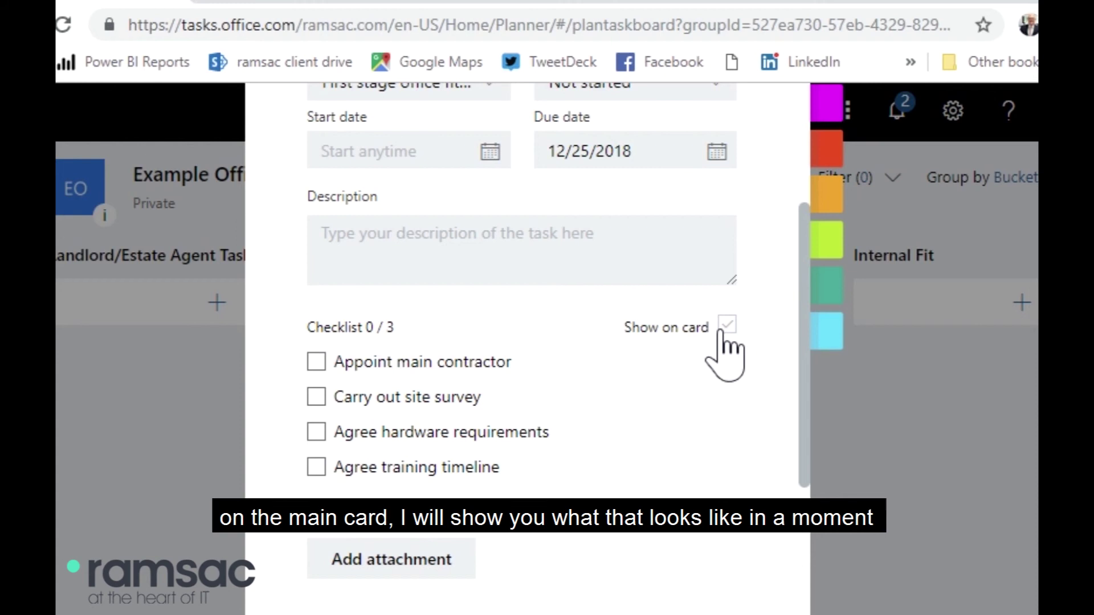
left_click(727, 326)
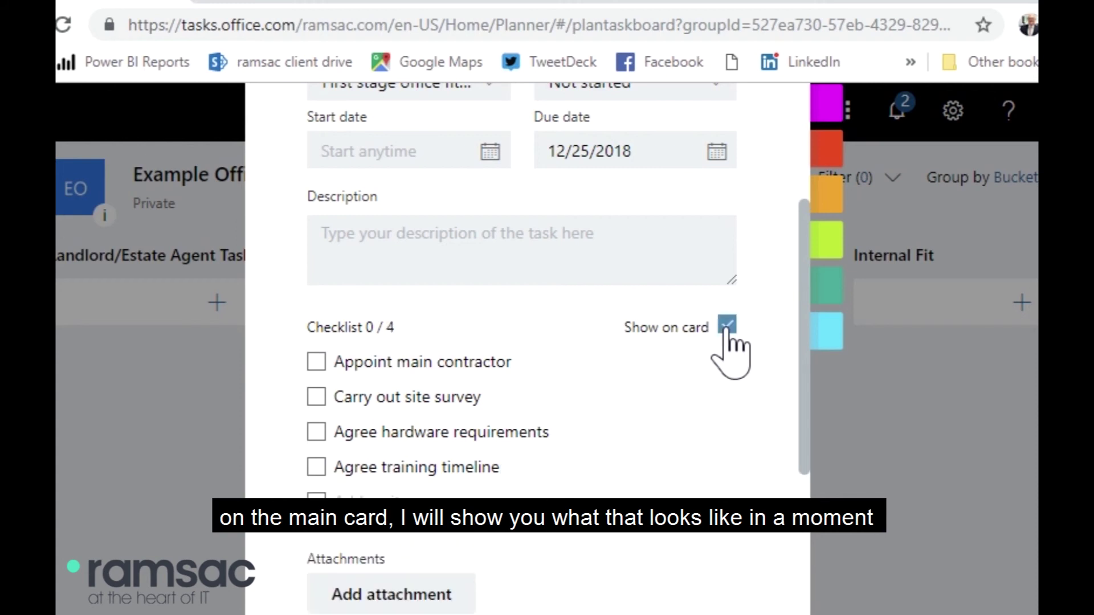
Apply the red label (Label 2) to the "Cabling" task and return to the board
scroll(678, 450, "down", 4)
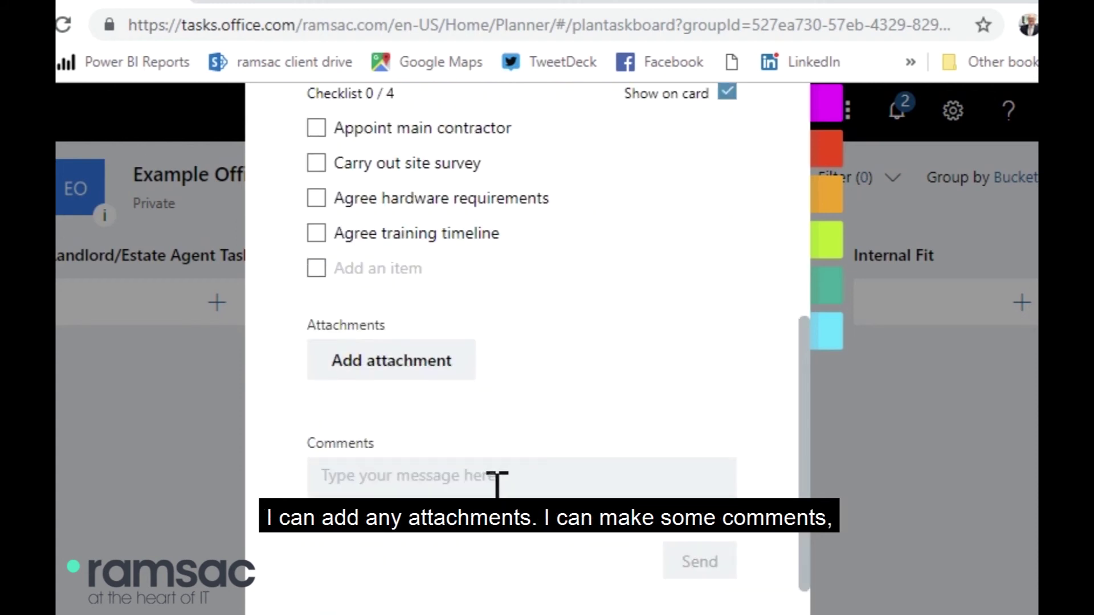
left_click(477, 476)
scroll(477, 452, "down", 2)
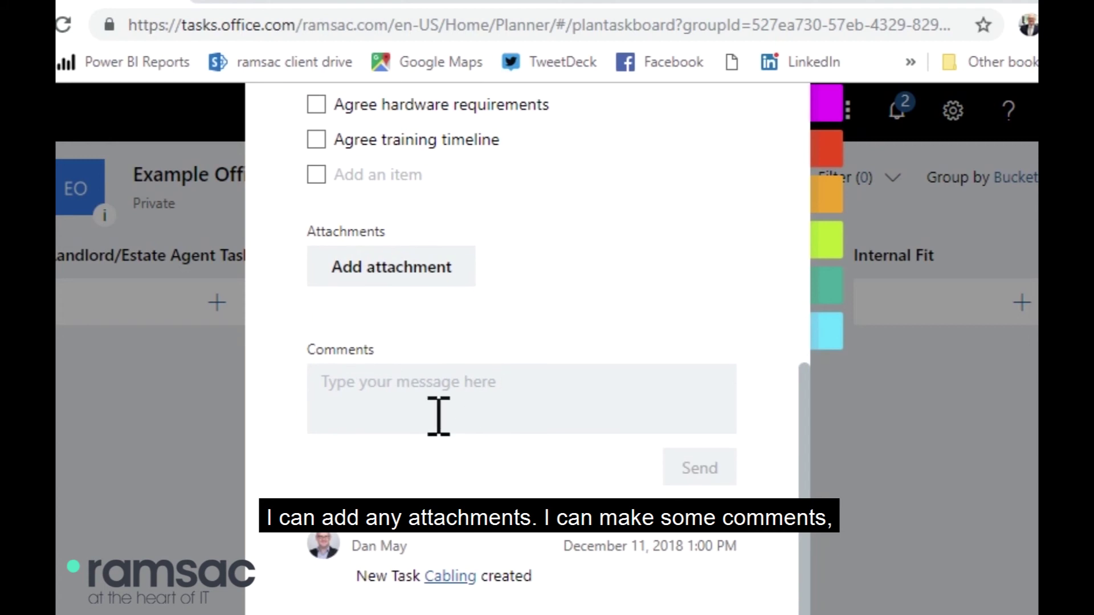
scroll(494, 427, "up", 6)
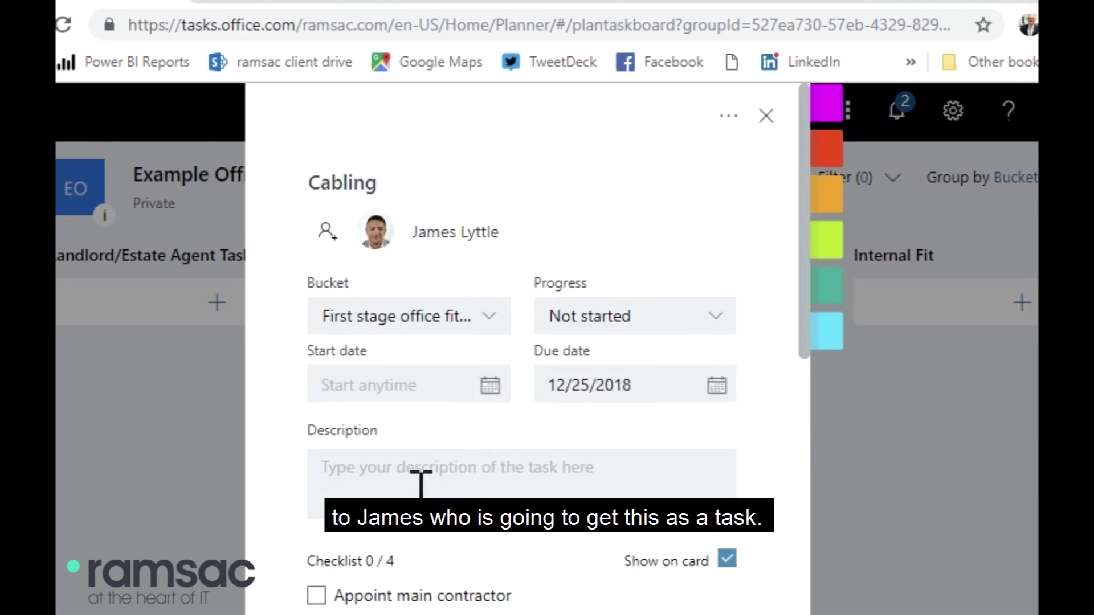
mouse_move(838, 105)
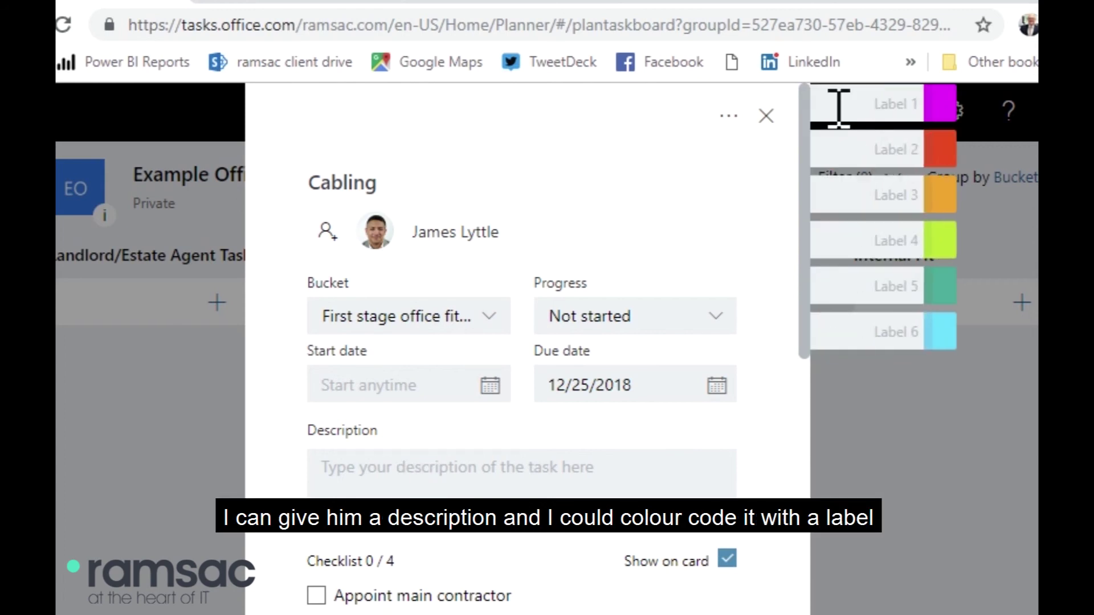
left_click(940, 151)
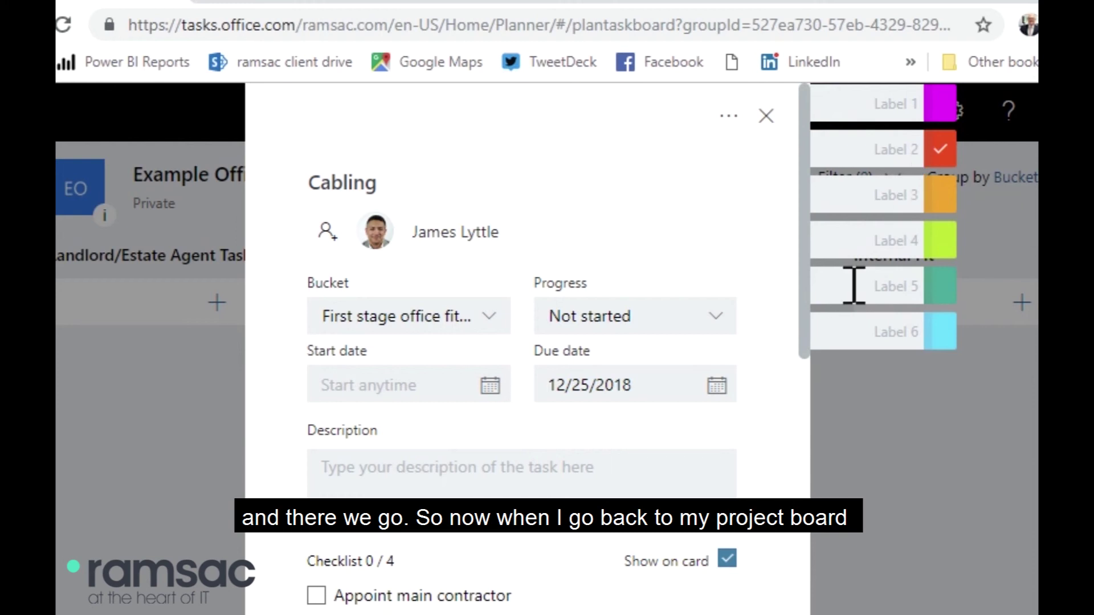
left_click(907, 464)
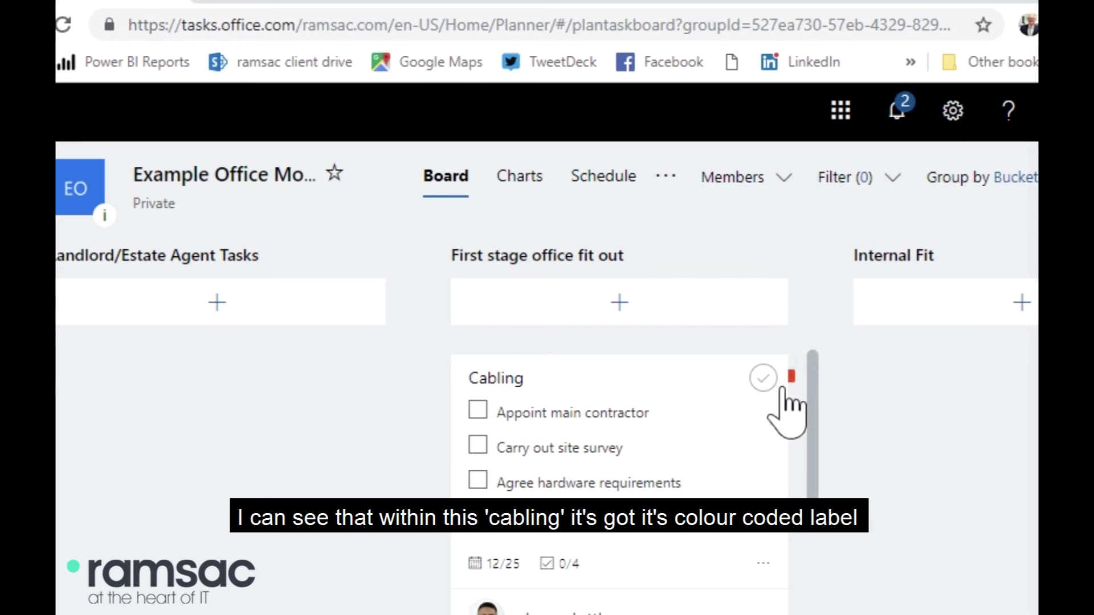
Mark the "Appoint main contractor" checklist item complete on the "Cabling" card and check the card's checklist progress
scroll(710, 450, "down", 2)
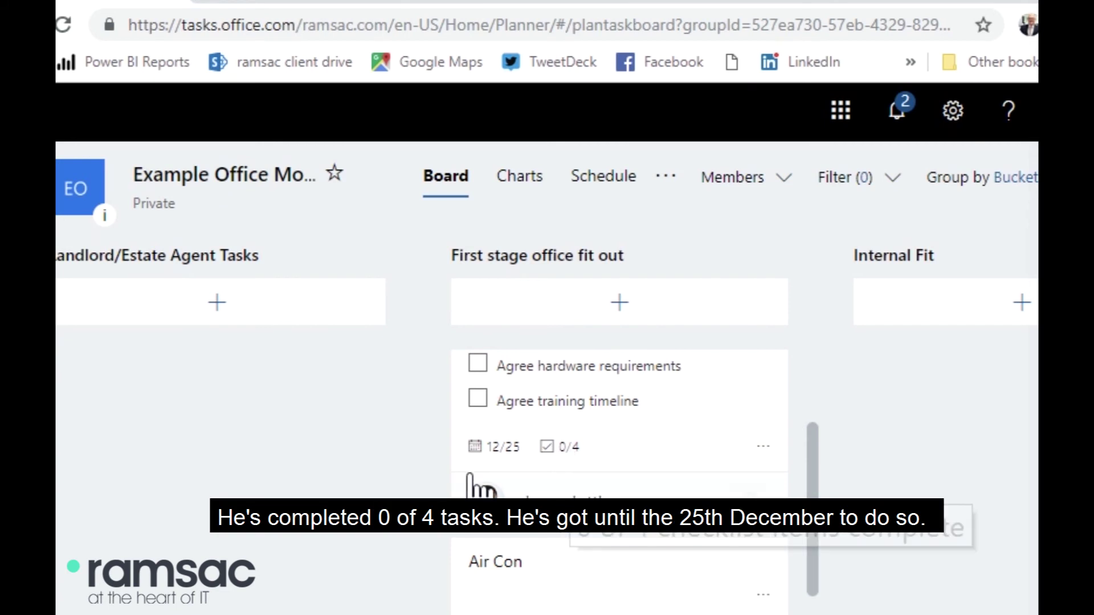
scroll(496, 456, "up", 2)
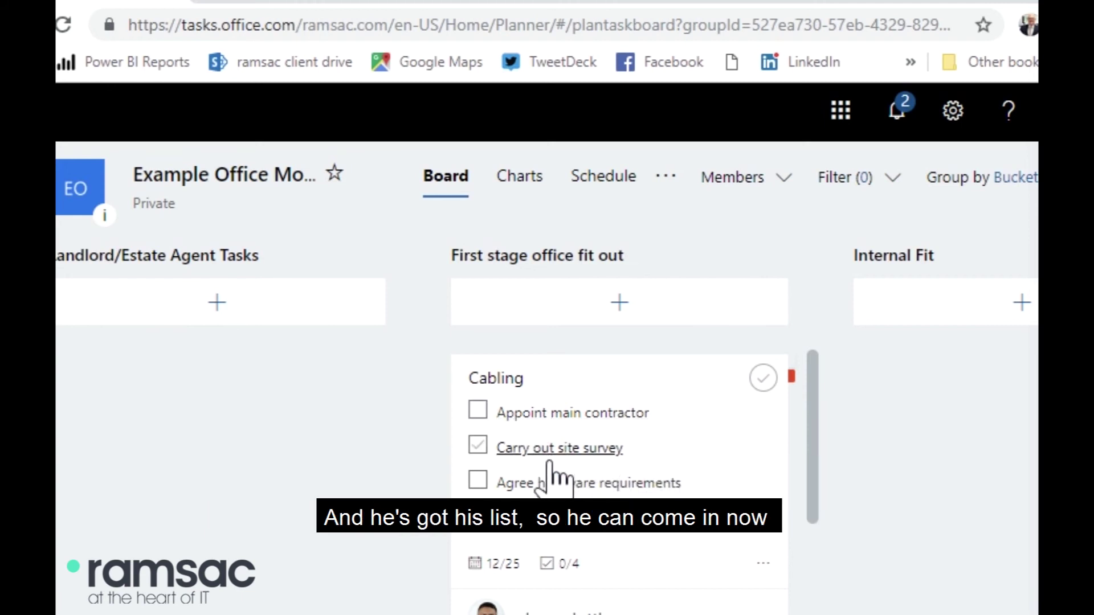
left_click(479, 410)
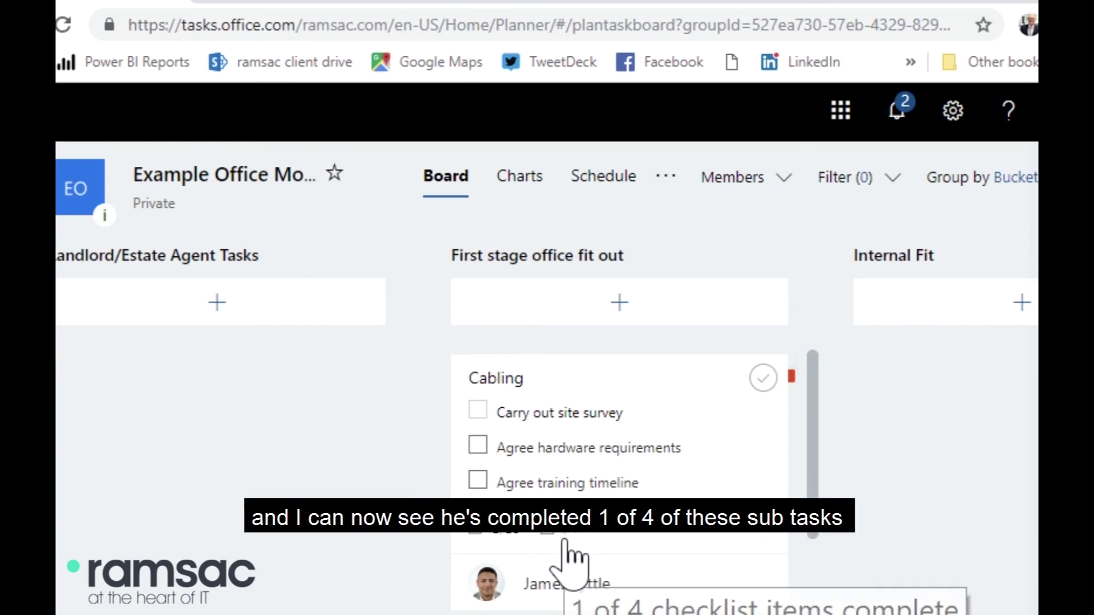
mouse_move(577, 549)
Assign the "Air Con" task to the third member in the unassigned list
scroll(577, 550, "down", 3)
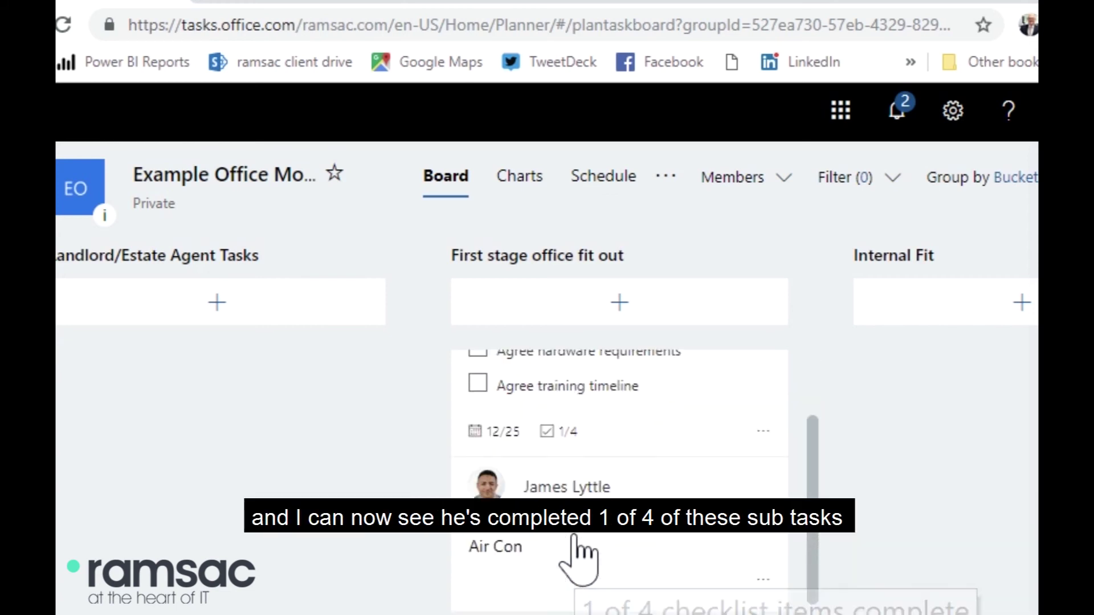
left_click(533, 548)
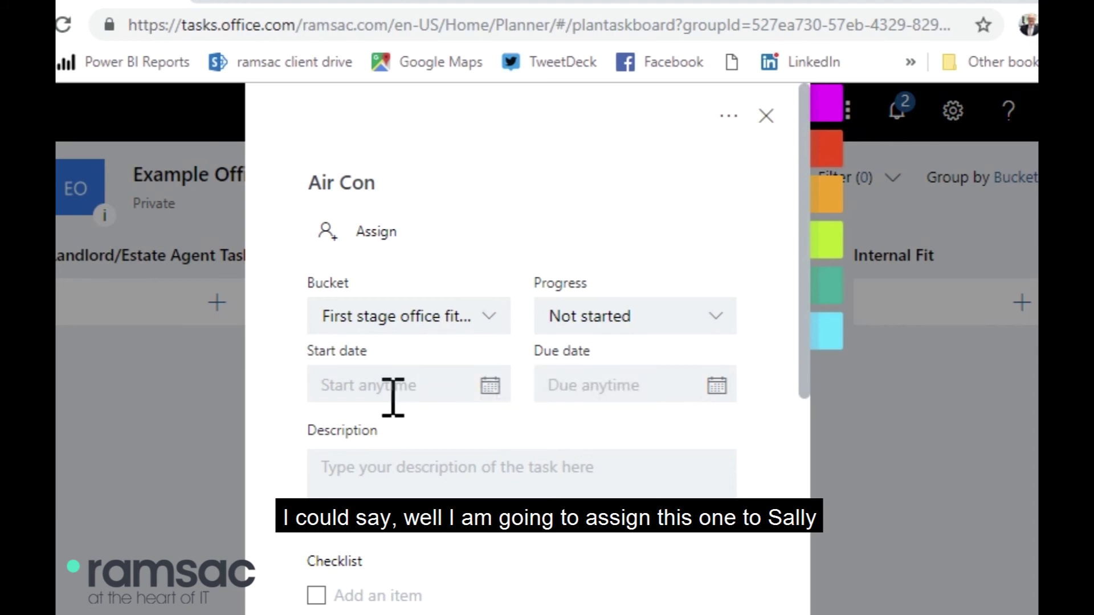
left_click(379, 233)
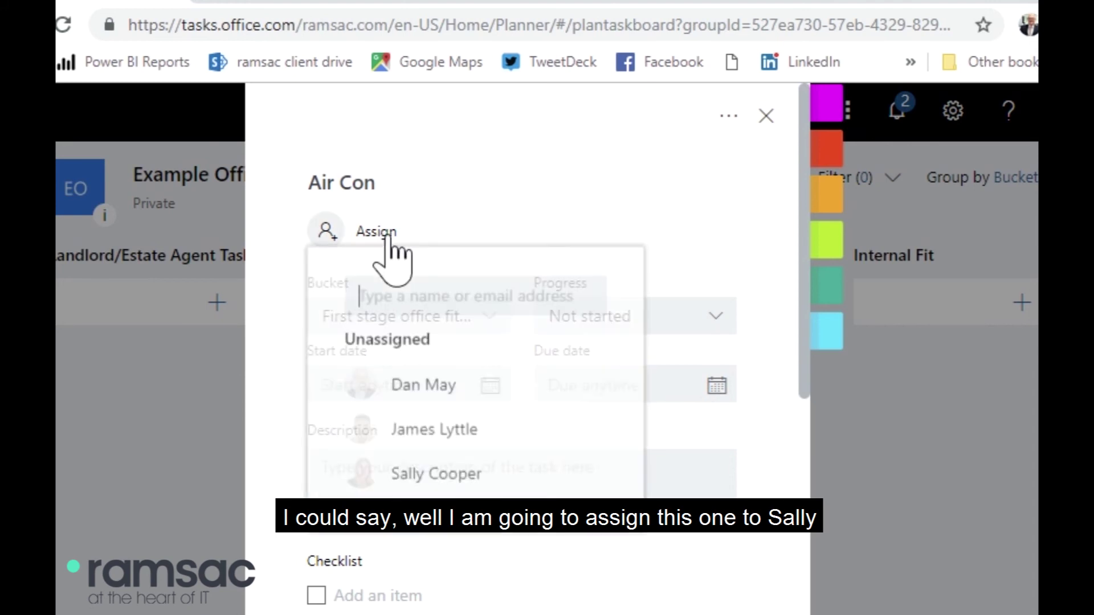
left_click(448, 476)
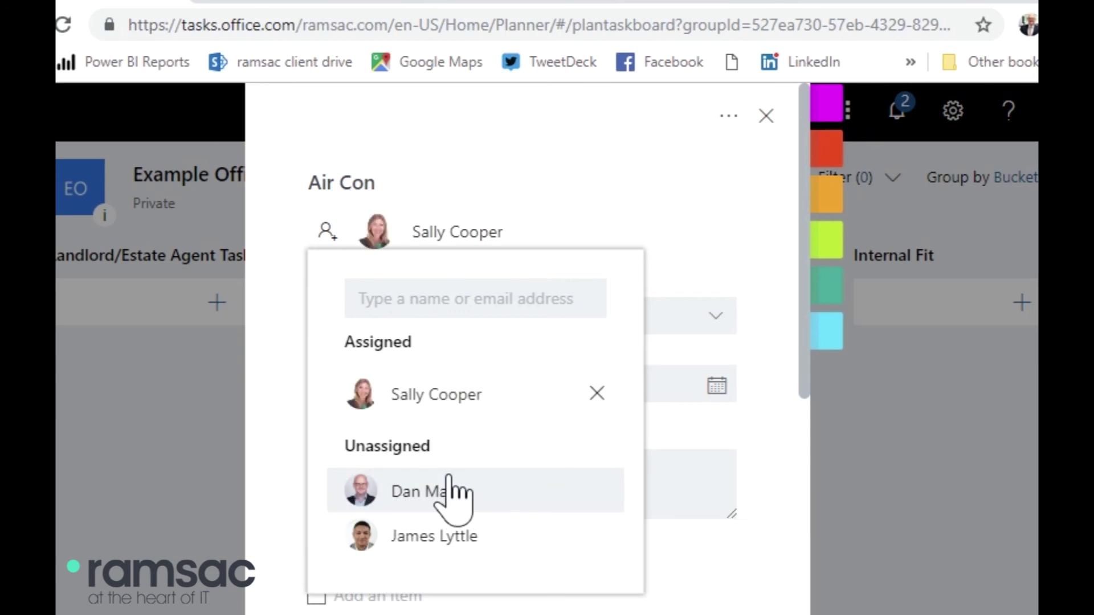
left_click(770, 501)
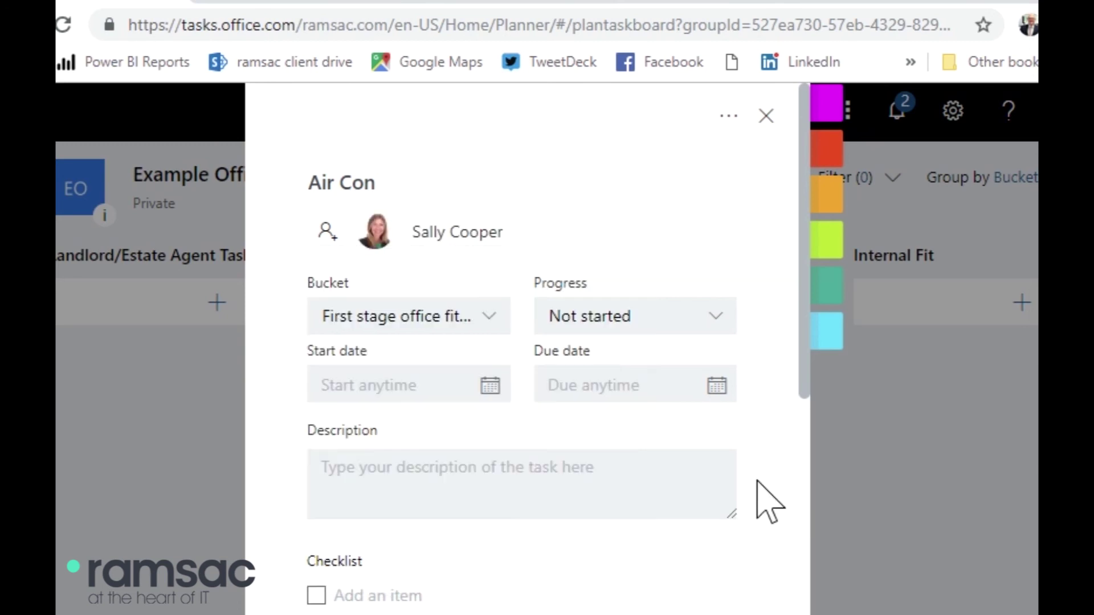
Add the checklist items "Site survey", "Appoint contractor" and "Agree locations" to the "Air Con" task
scroll(414, 530, "down", 1)
scroll(415, 530, "down", 3)
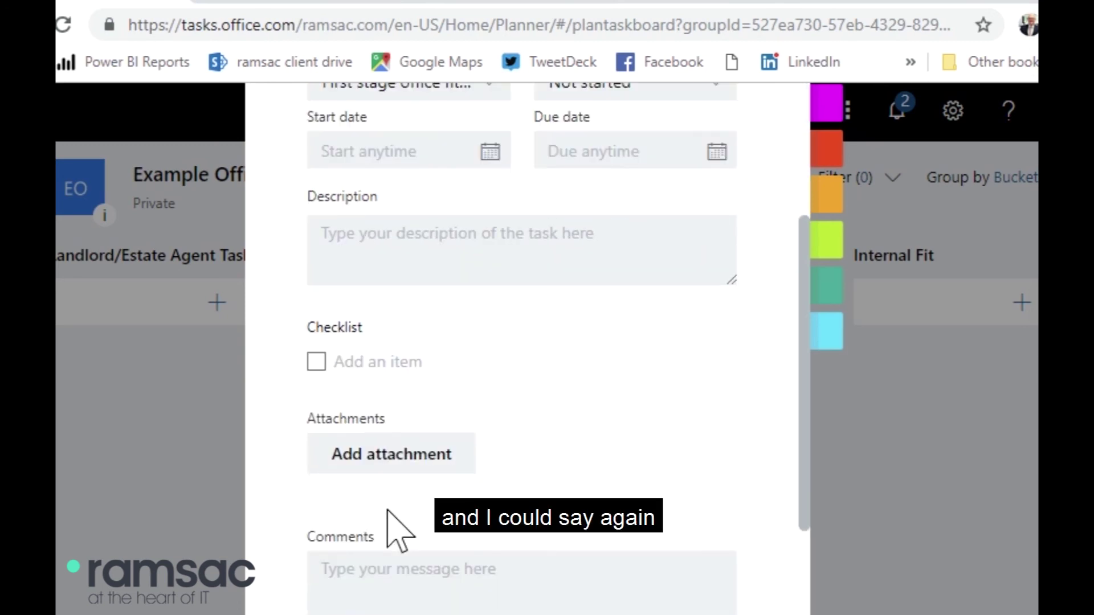
left_click(373, 369)
type("Sit")
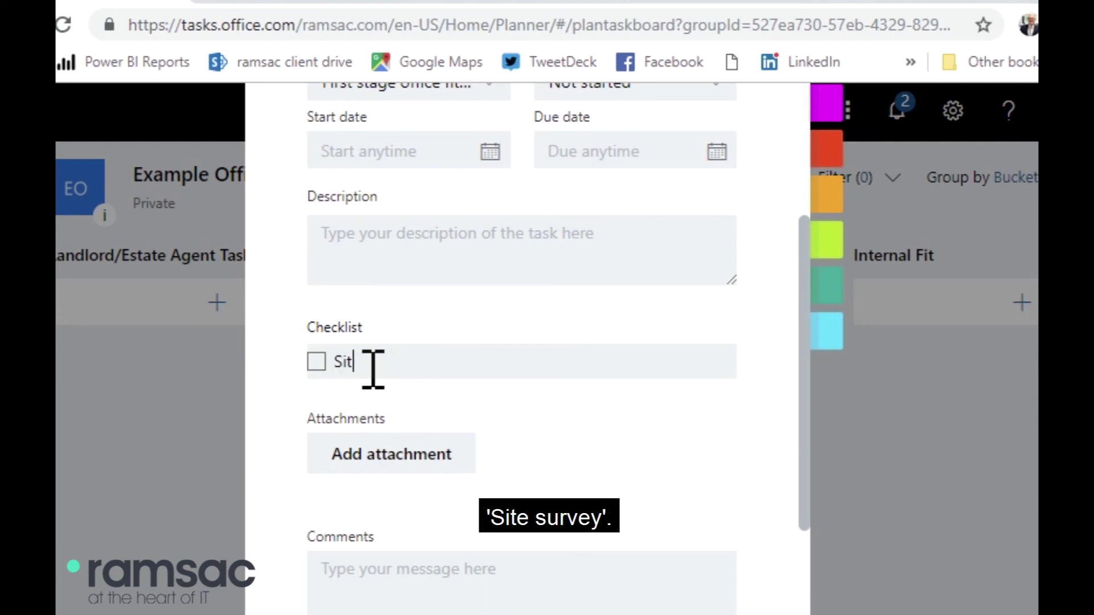
type("e surve")
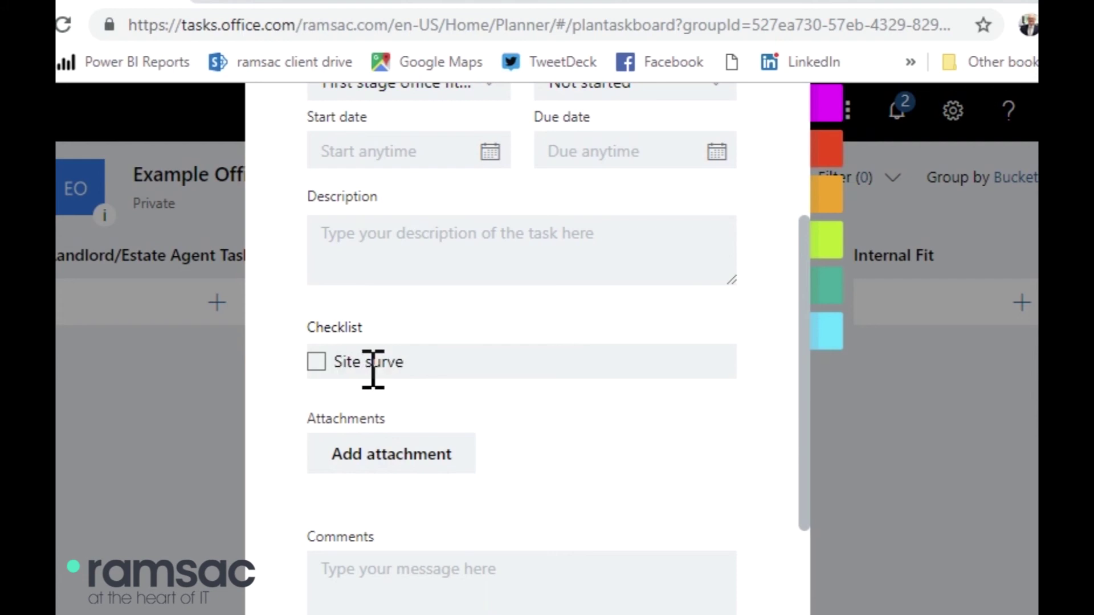
type("y")
key("Return")
type("App")
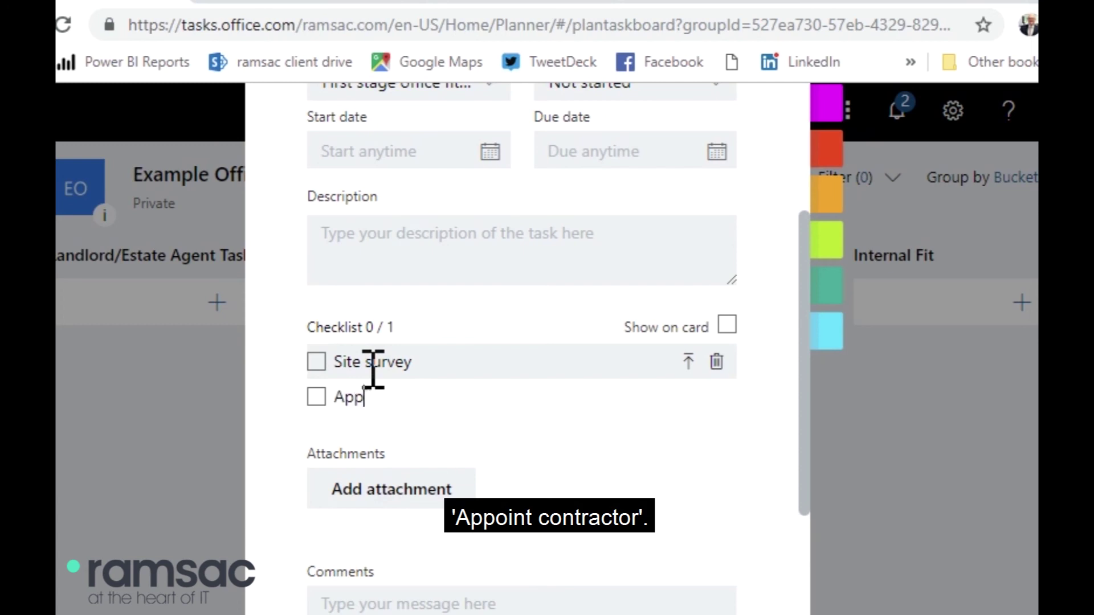
type("oint contractor")
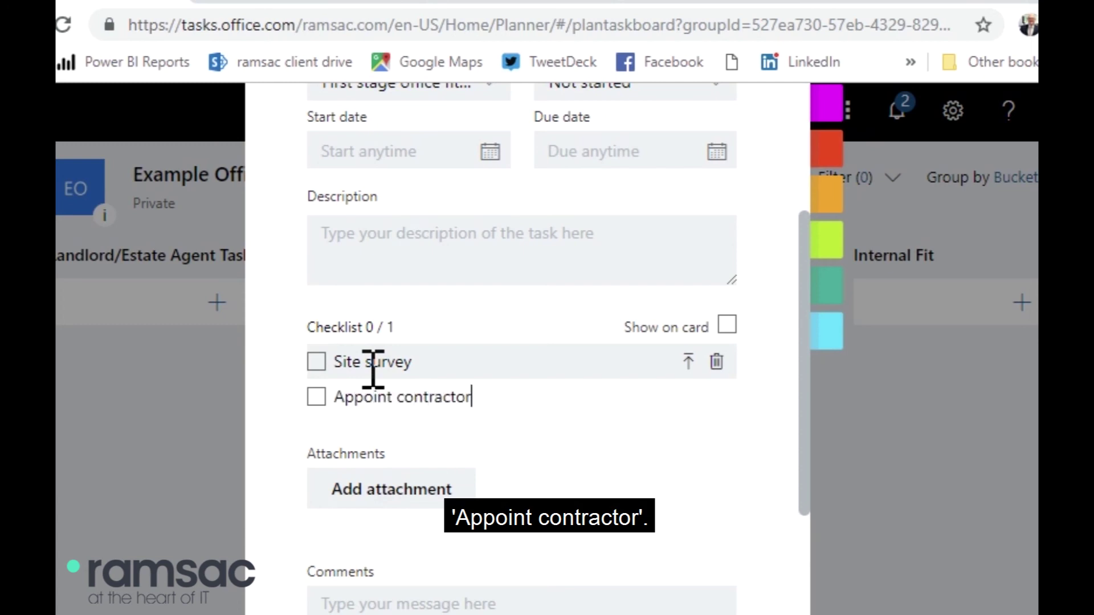
key("Return")
type("Agree")
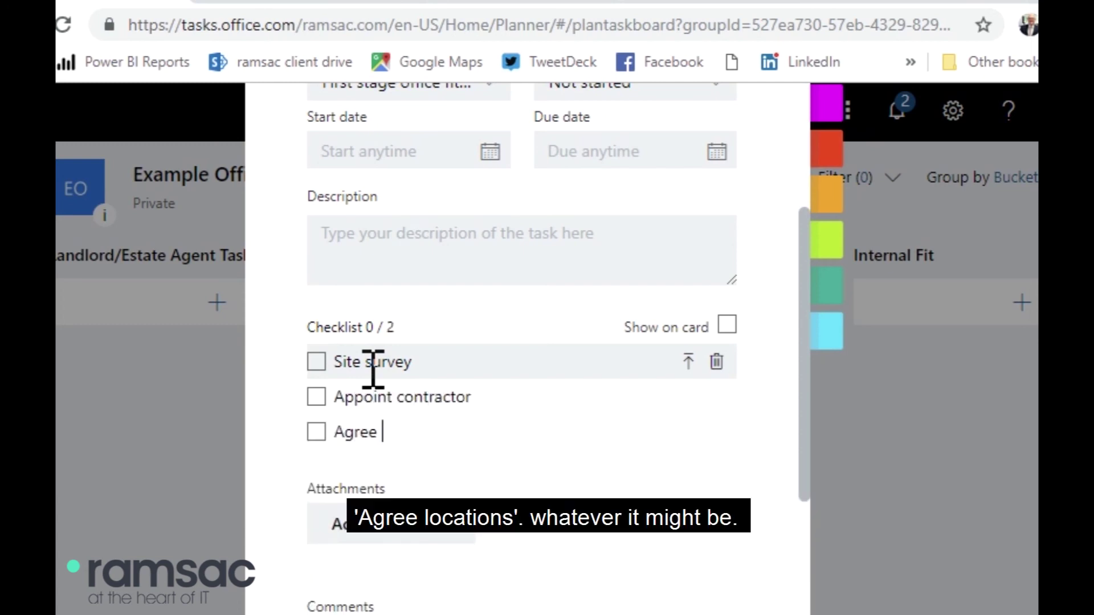
type(" locations")
key("Return")
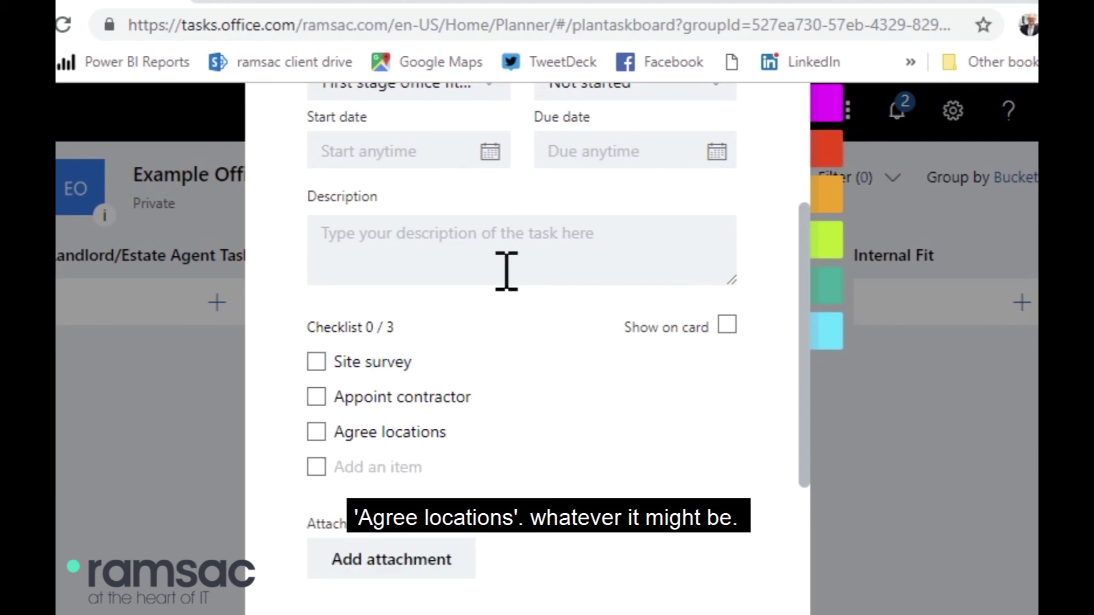
Have the "Air Con" checklist shown on the card and apply the light green label (Label 4)
left_click(724, 324)
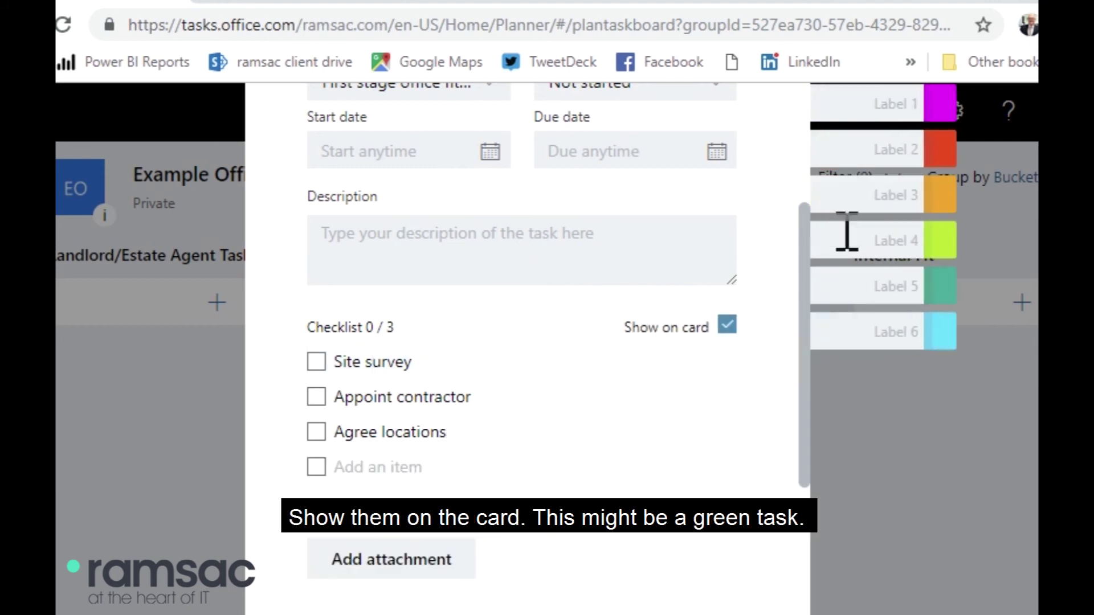
mouse_move(871, 239)
left_click(939, 243)
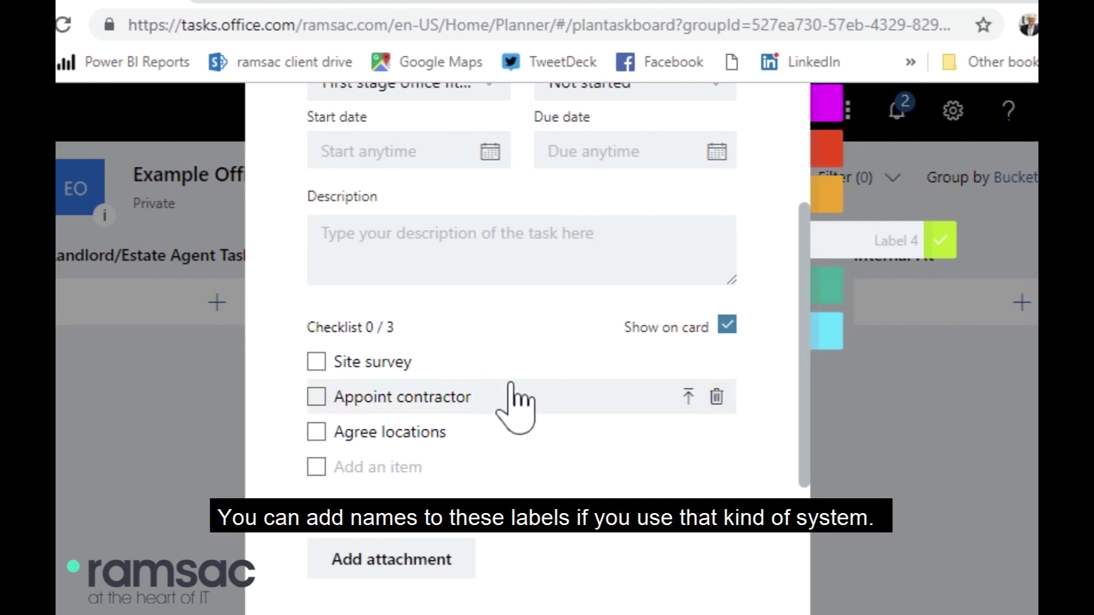
Set the "Air Con" task's due date to 01/31/2019 and return to the board to view its card
scroll(570, 371, "up", 3)
left_click(717, 385)
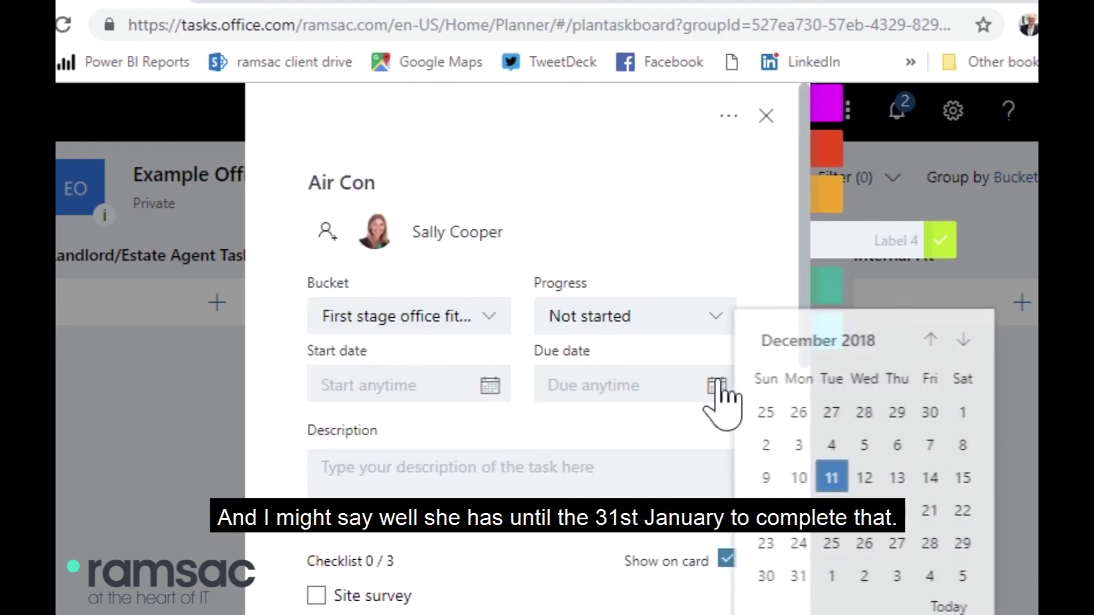
left_click(965, 342)
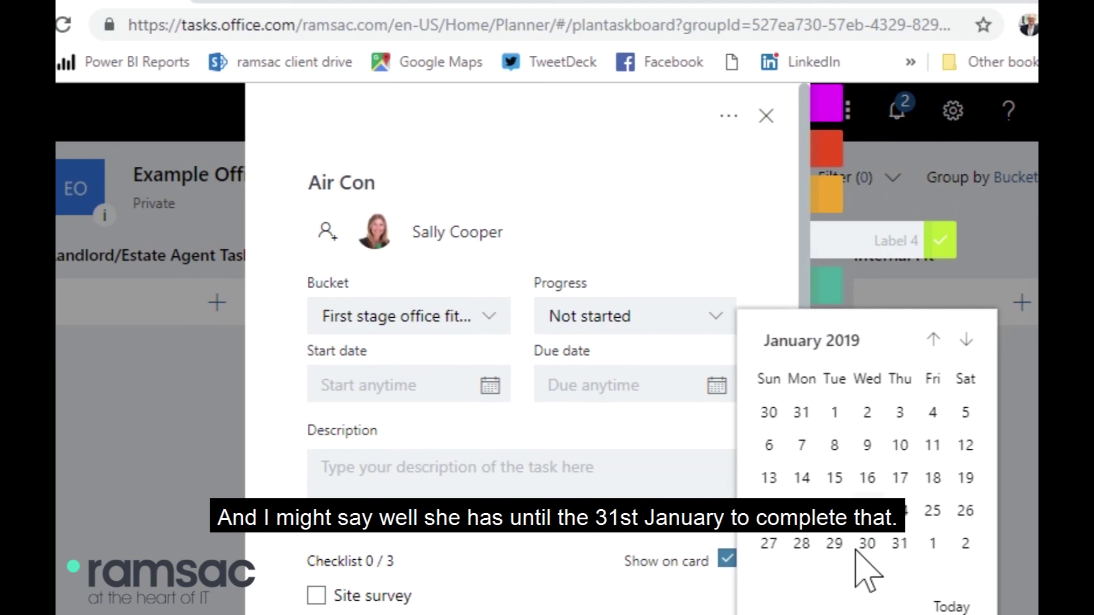
left_click(899, 543)
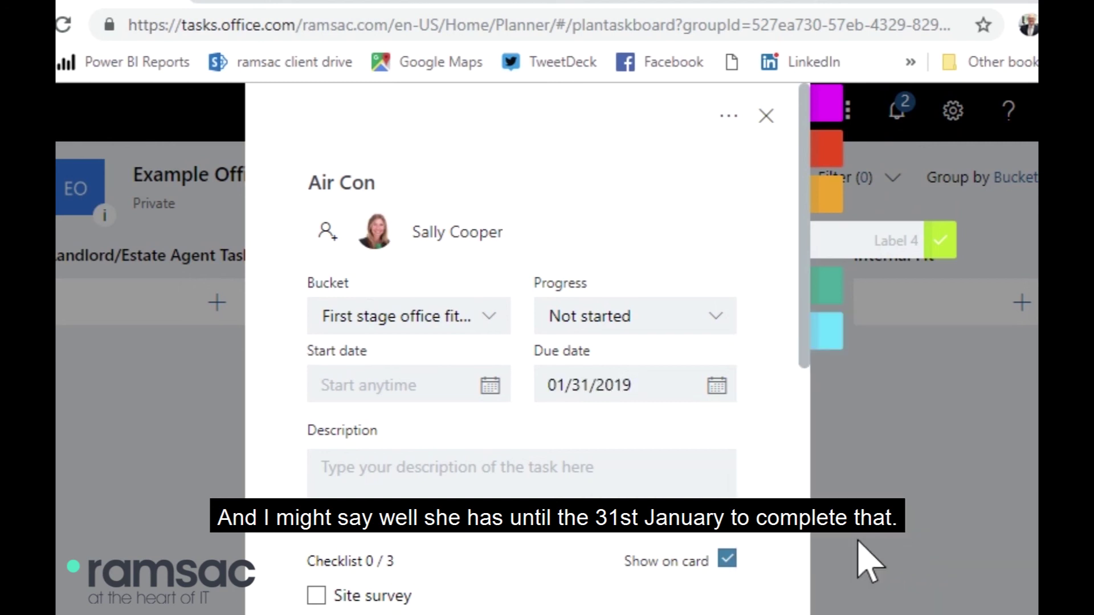
left_click(812, 493)
scroll(812, 493, "up", 5)
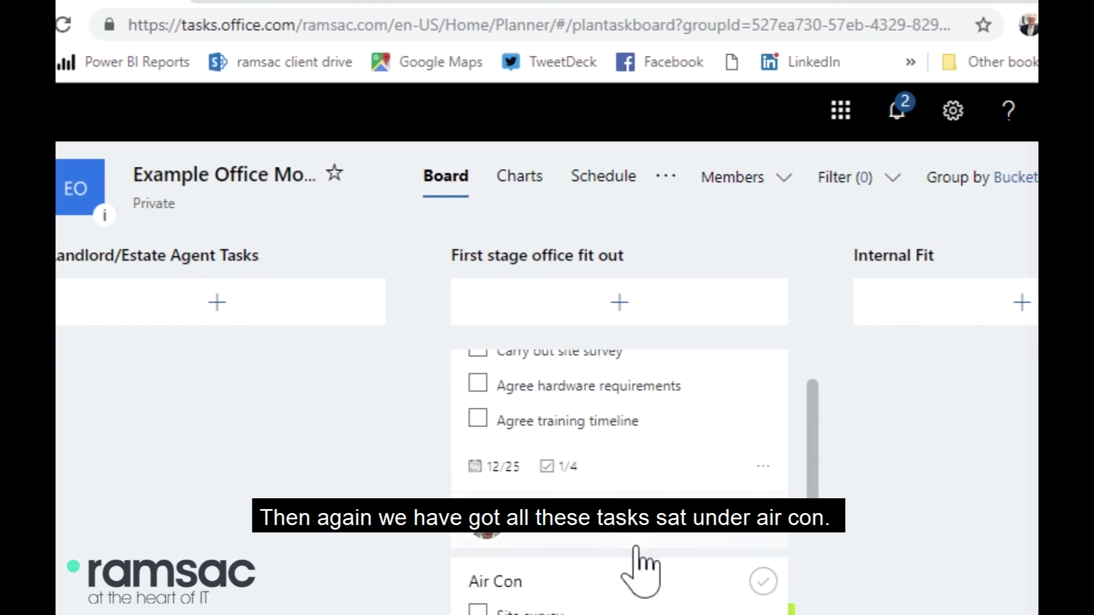
scroll(640, 567, "down", 5)
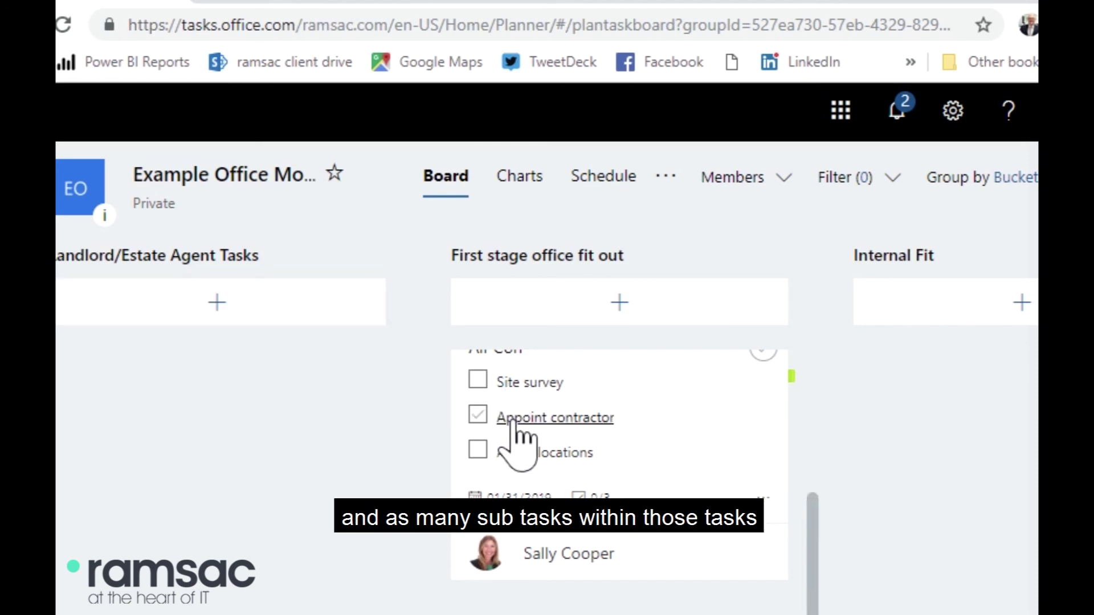
Open the plan's charts and examine the task status, the bucket breakdown and each member's workload
left_click(515, 178)
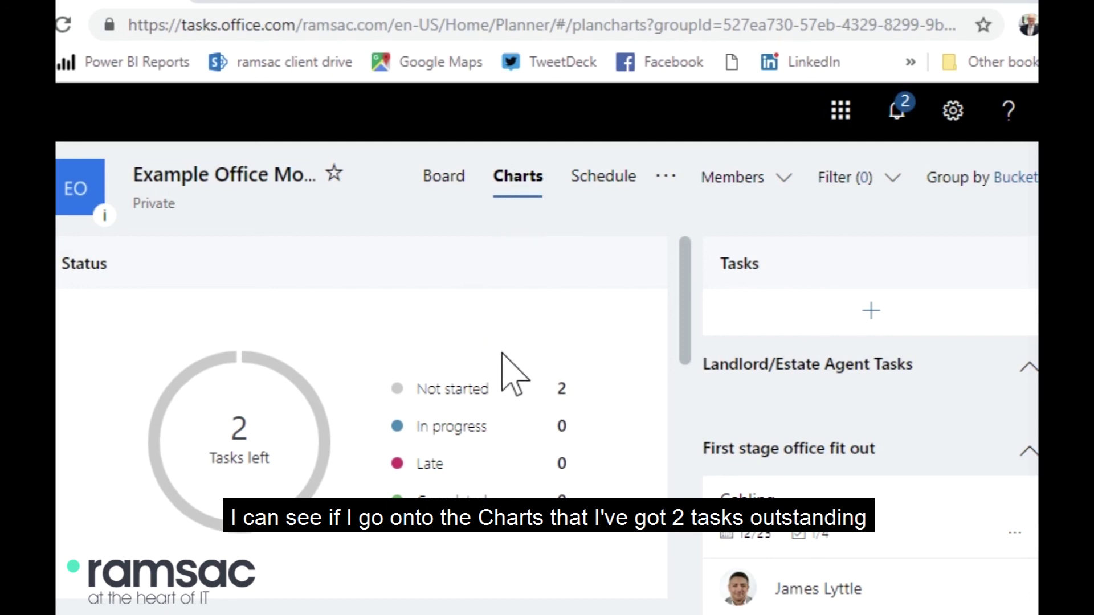
scroll(515, 375, "down", 2)
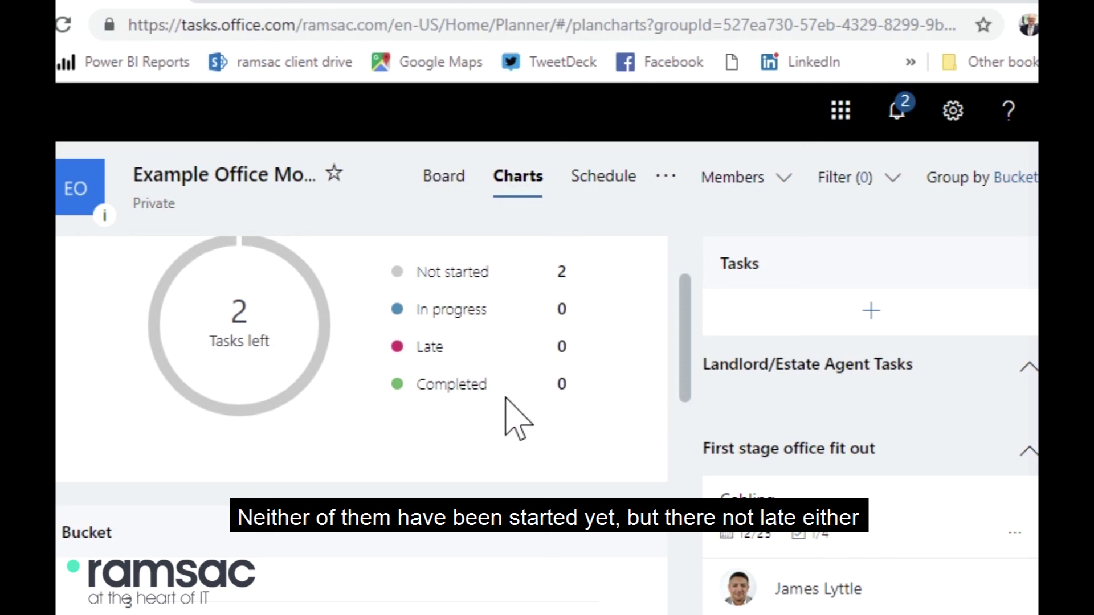
scroll(505, 410, "down", 10)
scroll(807, 438, "down", 1)
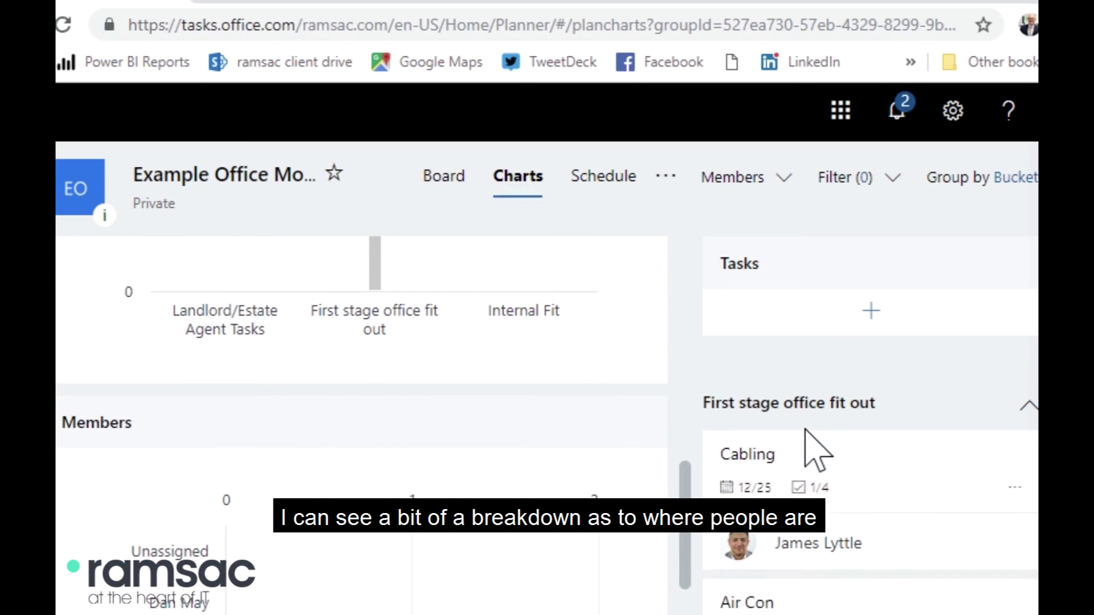
scroll(806, 442, "down", 5)
scroll(463, 479, "down", 3)
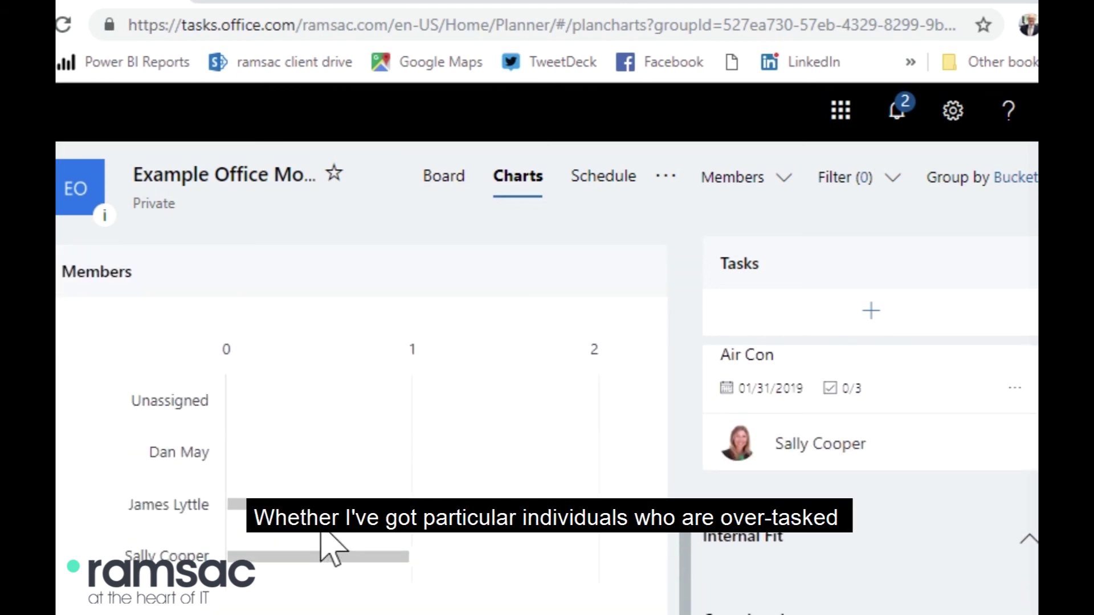
mouse_move(311, 530)
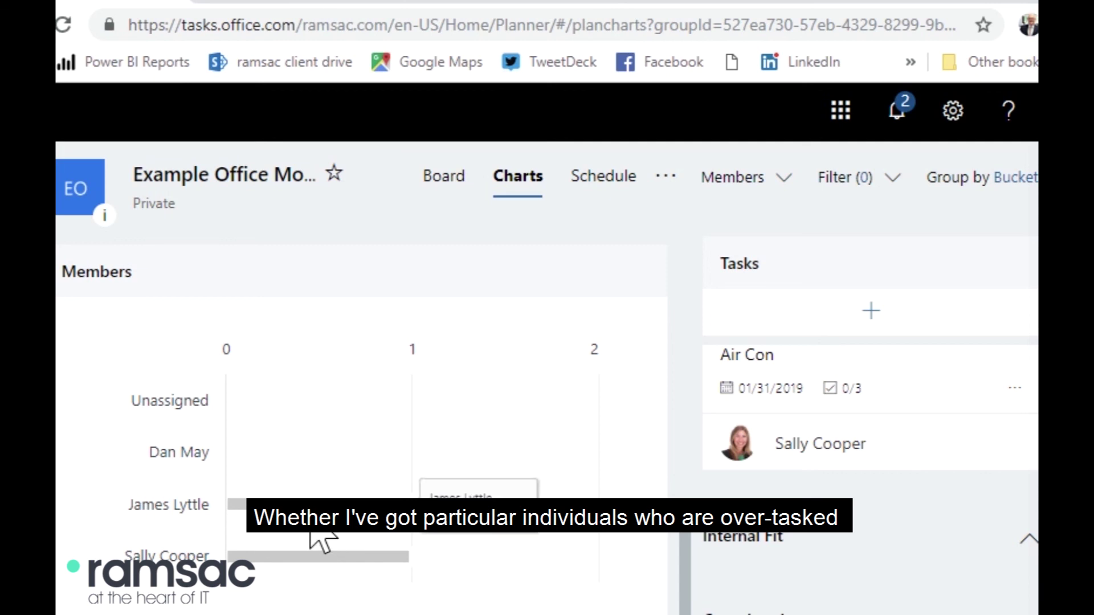